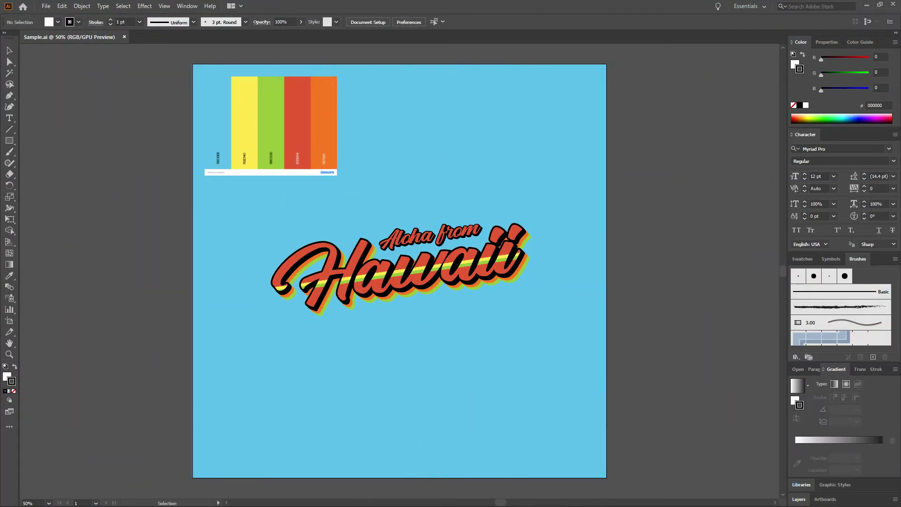
{"action": "left_click", "coordinate": [750, 6]}
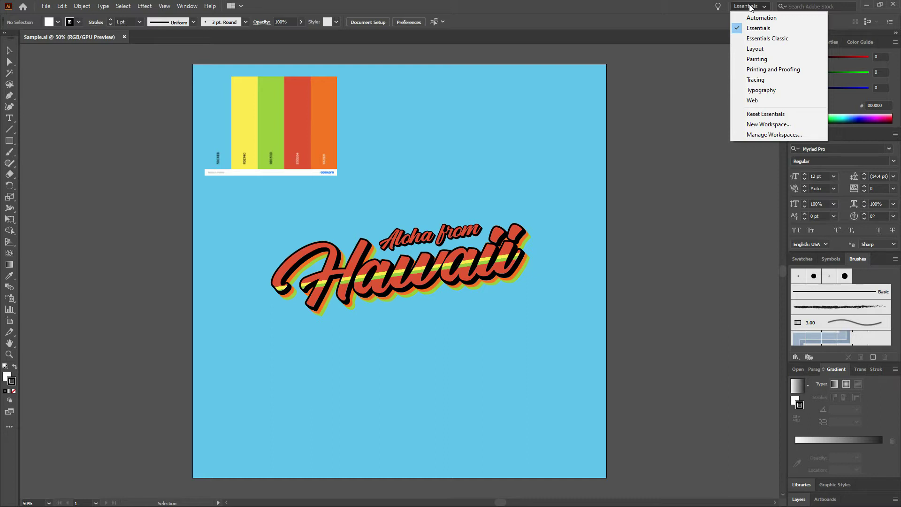
{"action": "left_click", "coordinate": [657, 8]}
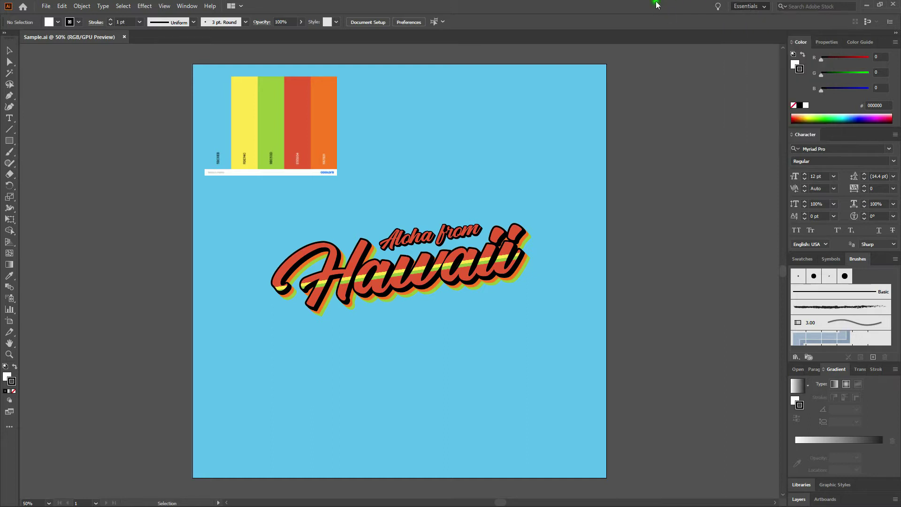
{"action": "left_click", "coordinate": [165, 5]}
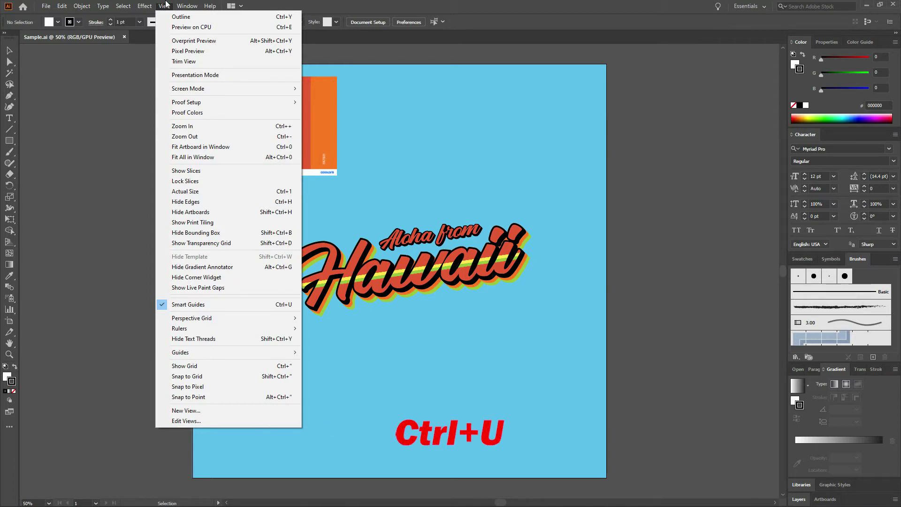
{"action": "left_click", "coordinate": [469, 5]}
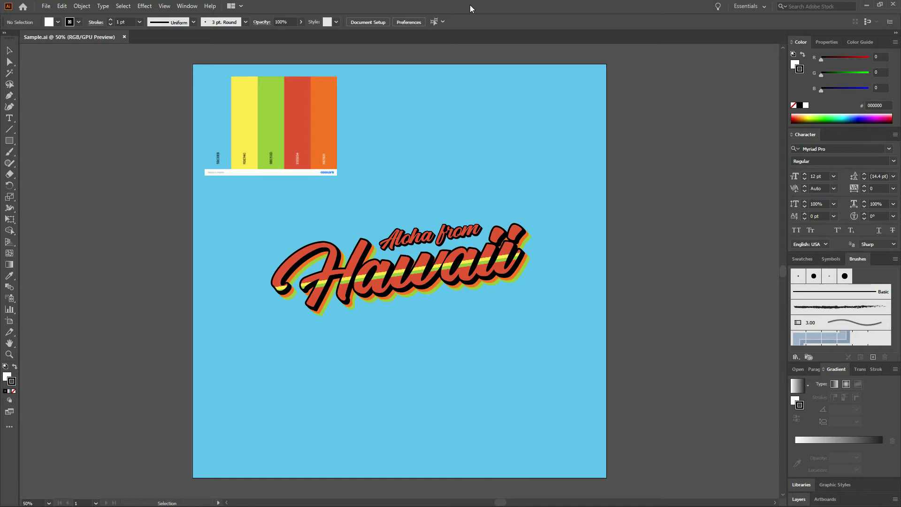
Create a new 1000 × 1000 pt RGB document and draw a rectangle covering the whole artboard
{"action": "key", "text": "ctrl+n"}
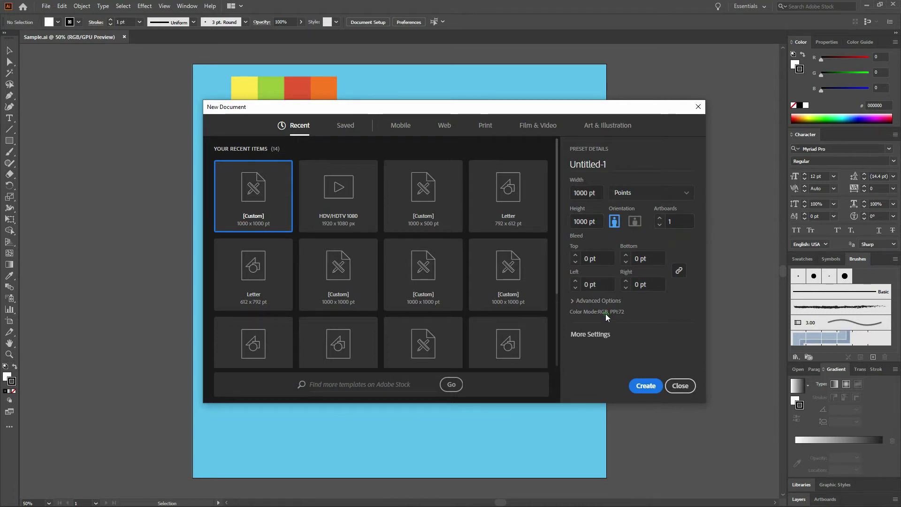
{"action": "left_click", "coordinate": [643, 387]}
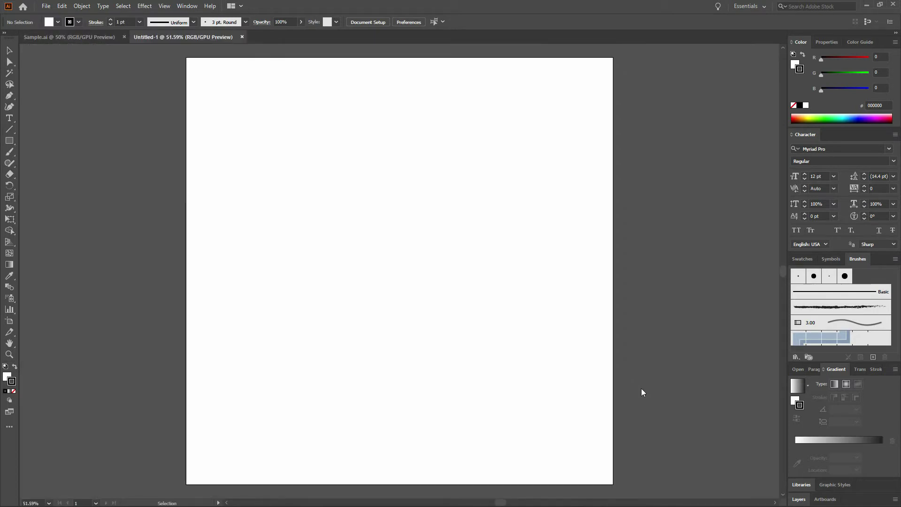
{"action": "left_click", "coordinate": [10, 141]}
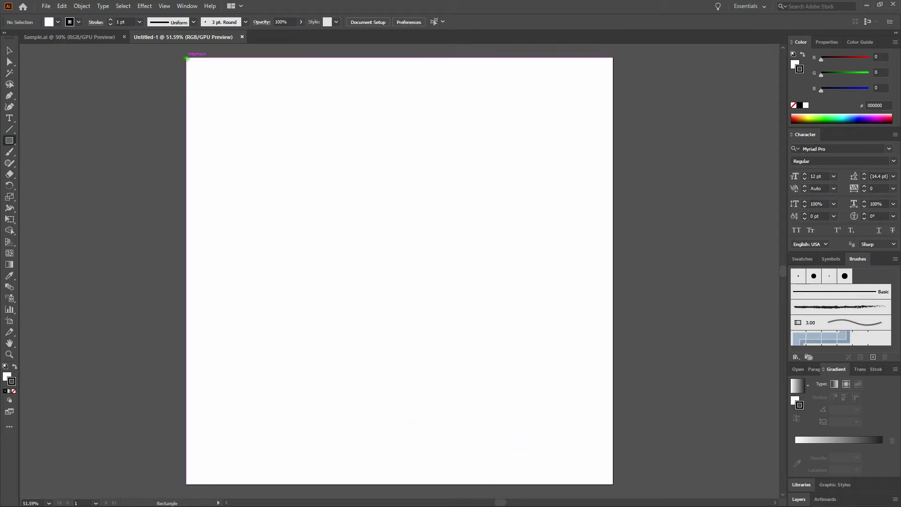
{"action": "left_click_drag", "start_coordinate": [186, 58], "coordinate": [613, 483]}
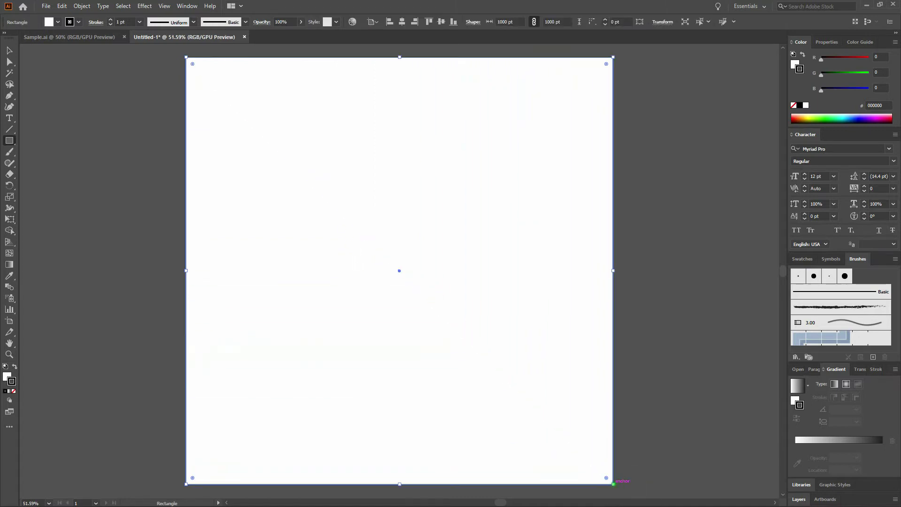
Remove the background rectangle's stroke and set its fill colour to #5bc0eb
{"action": "left_click", "coordinate": [13, 390]}
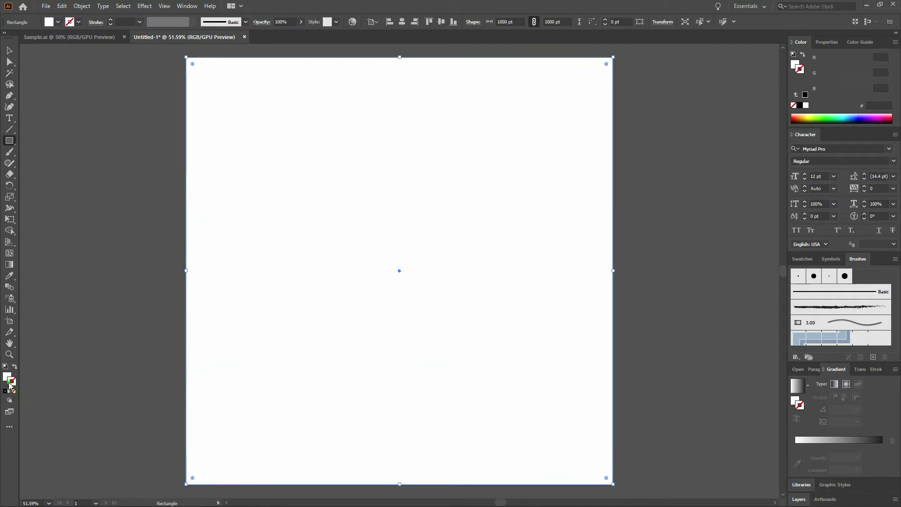
{"action": "double_click", "coordinate": [7, 378]}
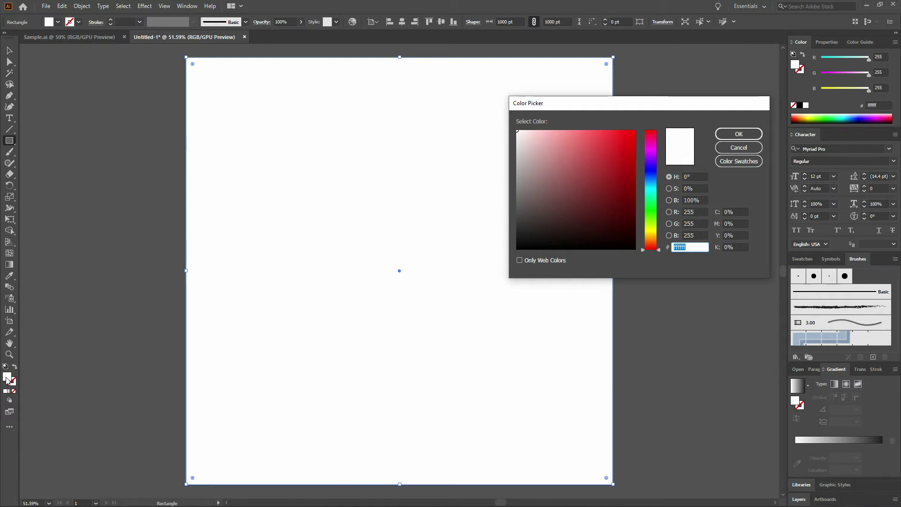
{"action": "type", "text": "5bc0eb"}
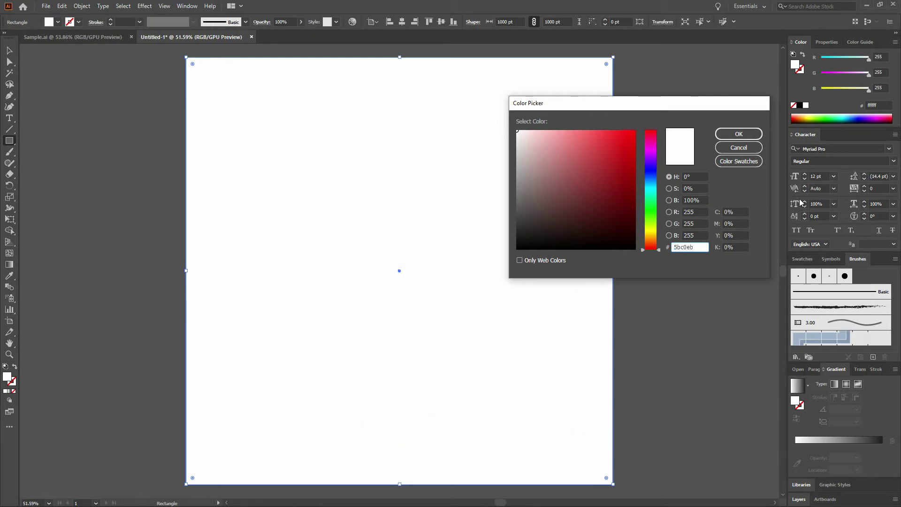
{"action": "key", "text": "Return"}
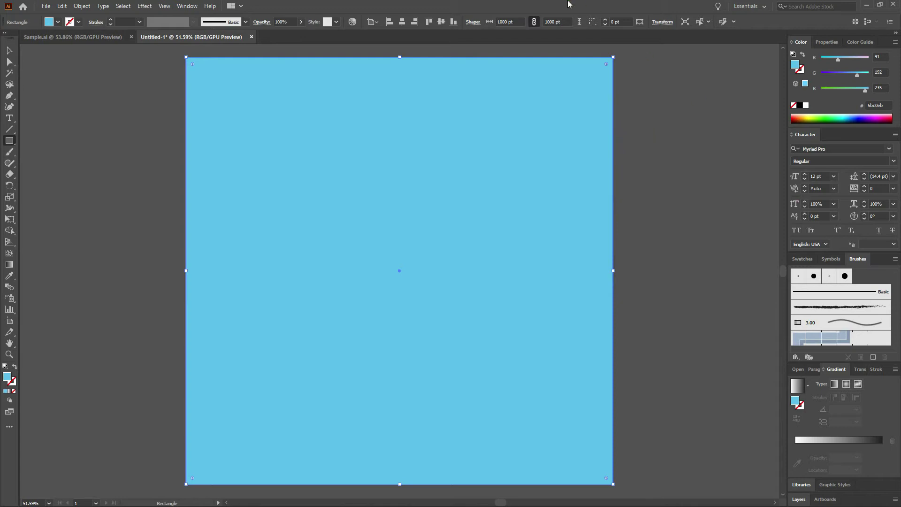
Lock the blue background rectangle so that it cannot be selected
{"action": "left_click", "coordinate": [81, 6]}
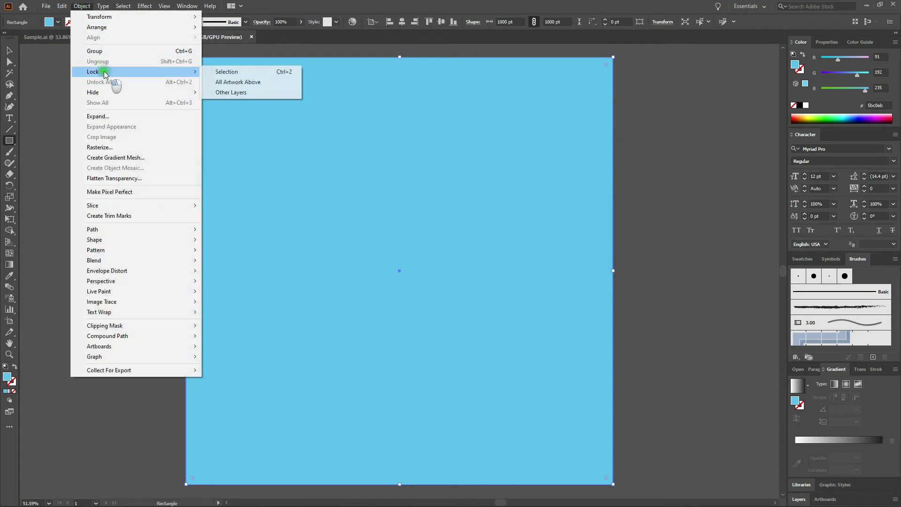
{"action": "left_click", "coordinate": [220, 75]}
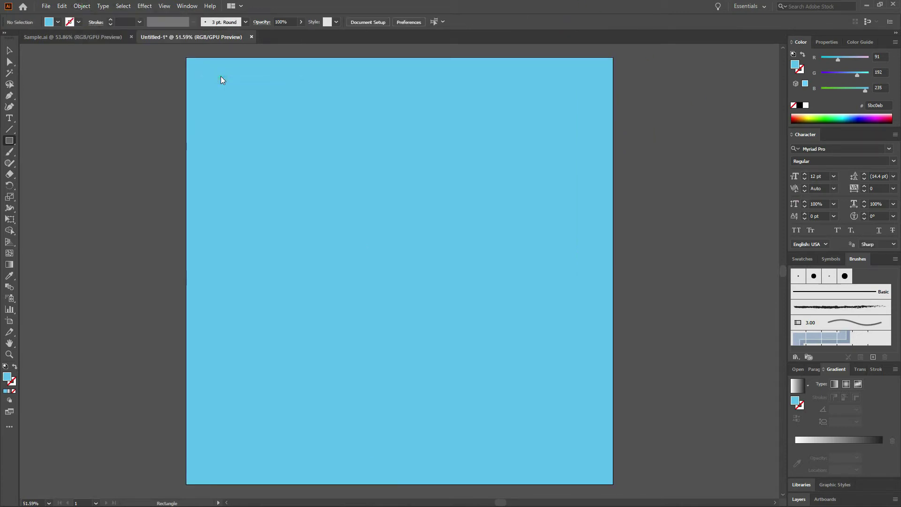
{"action": "left_click", "coordinate": [341, 183]}
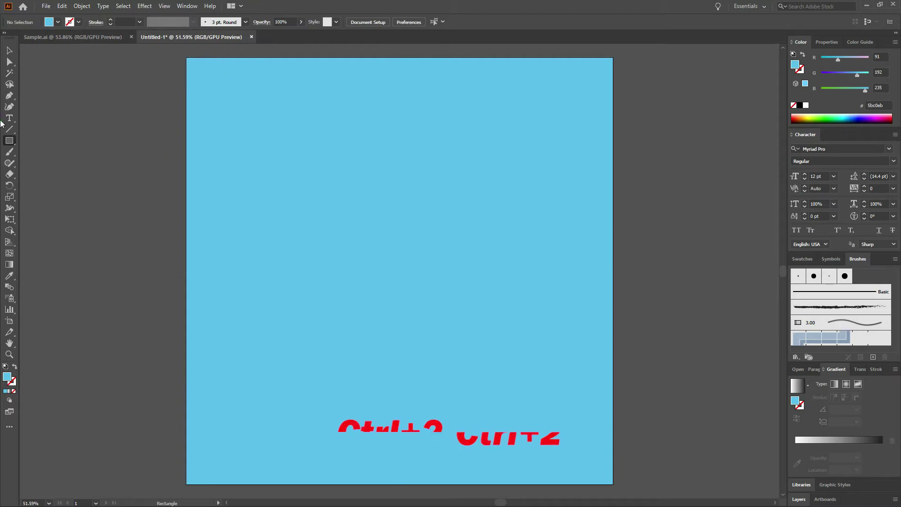
{"action": "left_click", "coordinate": [266, 203]}
Add the point text "Aloha" in the upper middle of the artboard
{"action": "key", "text": "t"}
{"action": "left_click", "coordinate": [366, 237]}
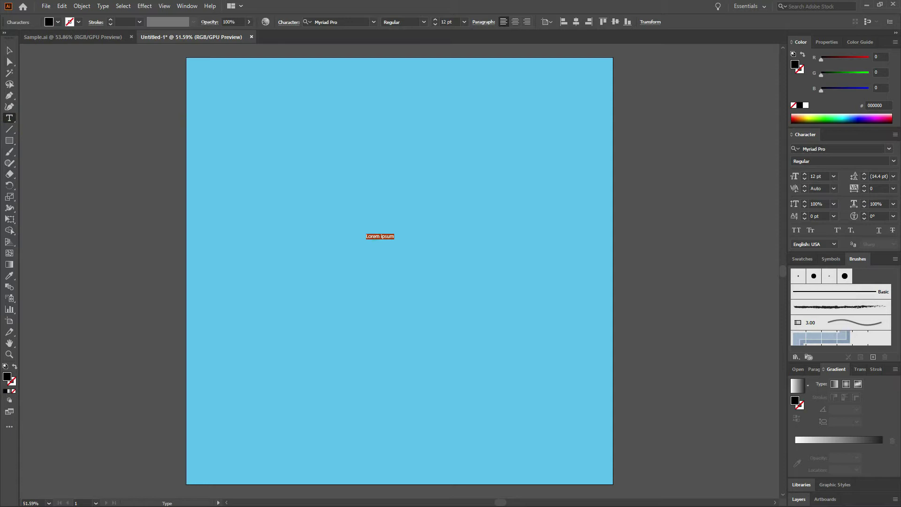
{"action": "type", "text": "Alog"}
{"action": "key", "text": "BackSpace"}
{"action": "type", "text": "ha"}
Change the font of the whole "Aloha" text to Punch Limit
{"action": "key", "text": "ctrl+a"}
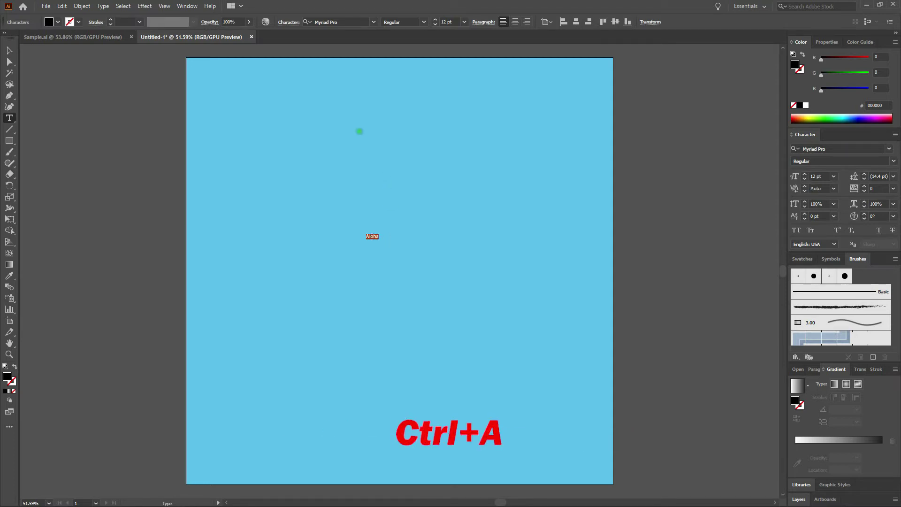
{"action": "left_click", "coordinate": [343, 22]}
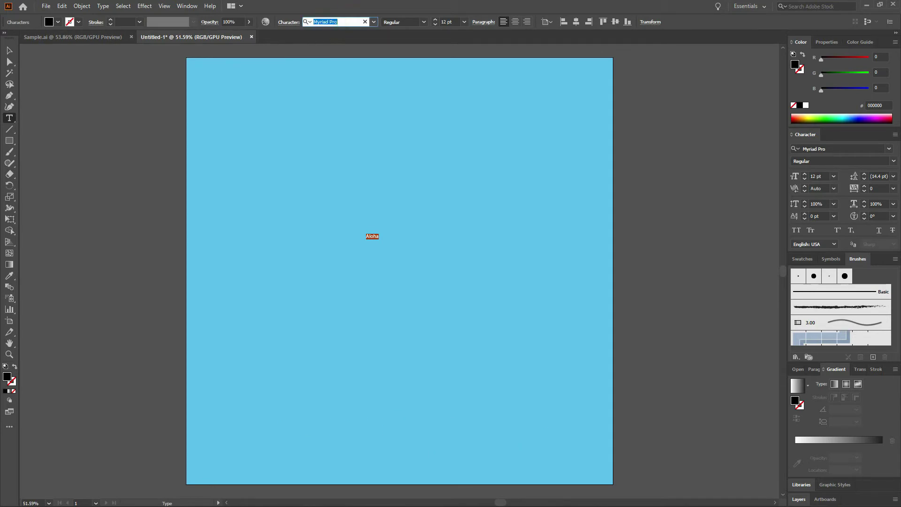
{"action": "type", "text": "Punch Limit"}
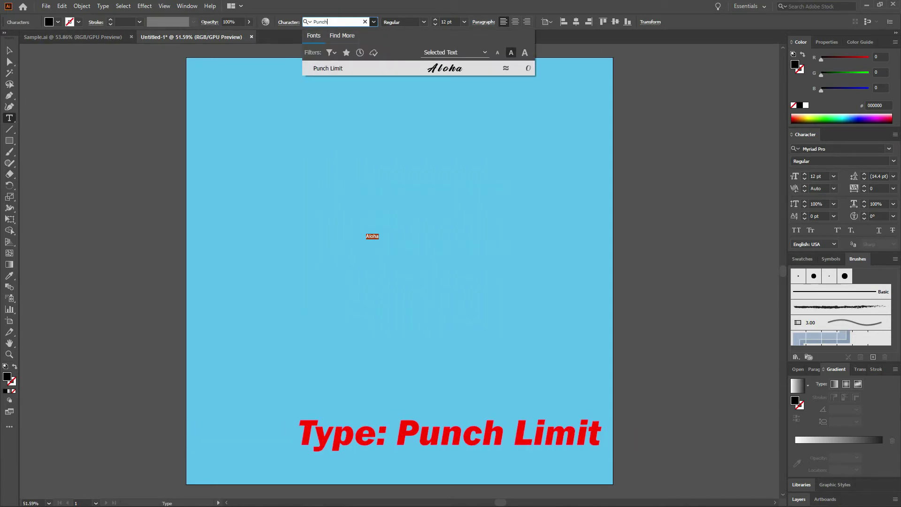
{"action": "key", "text": "Return"}
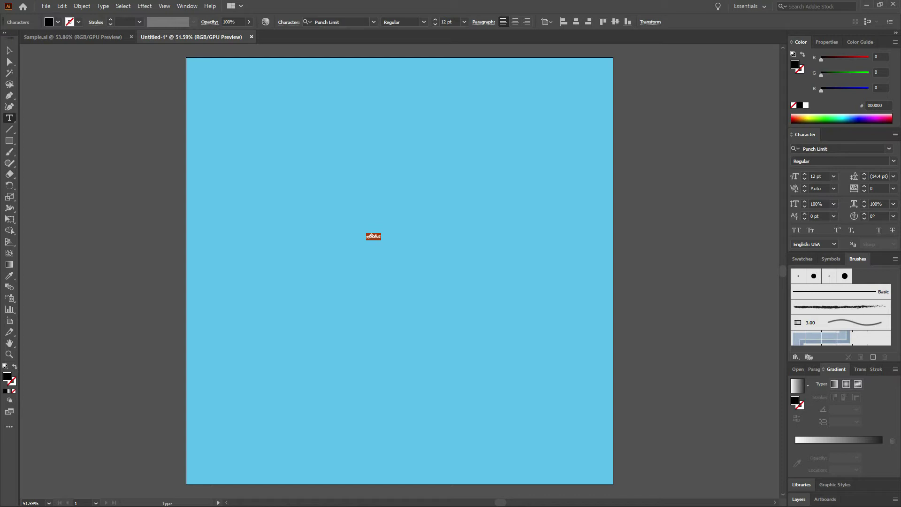
{"action": "left_click", "coordinate": [188, 6]}
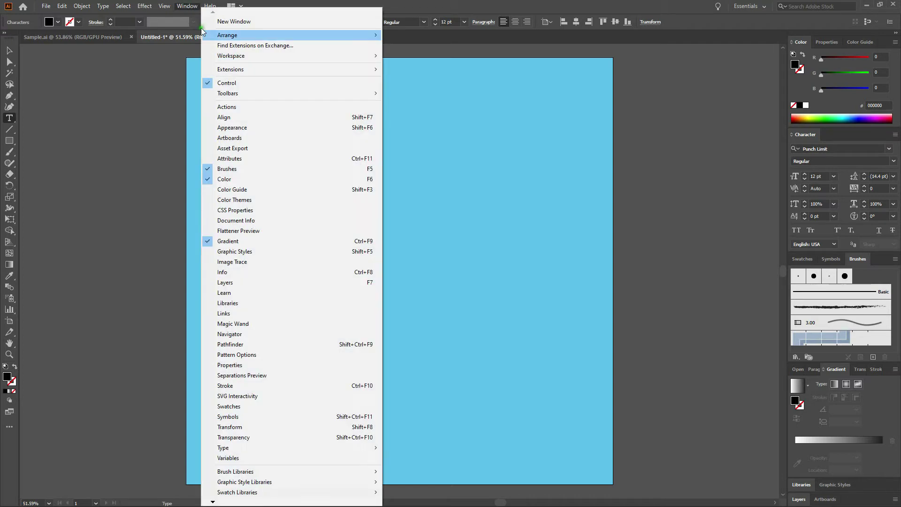
{"action": "mouse_move", "coordinate": [342, 445]}
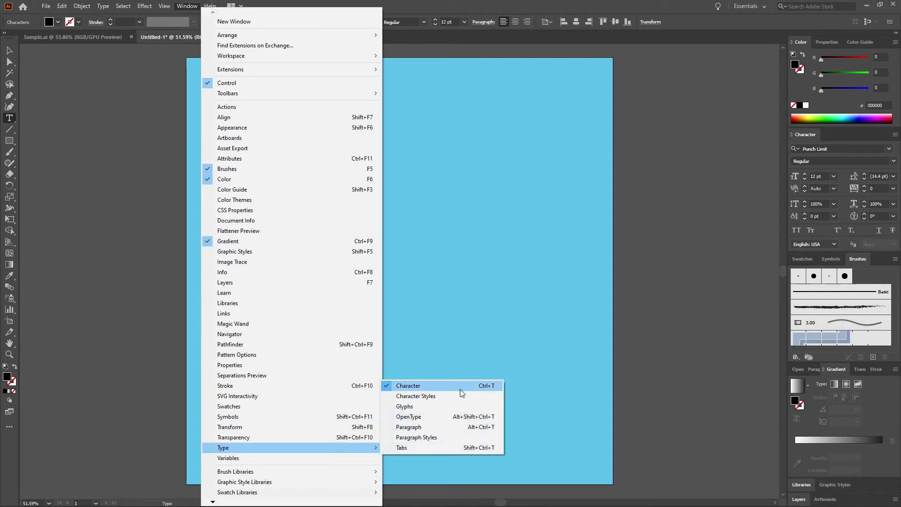
{"action": "left_click", "coordinate": [530, 4]}
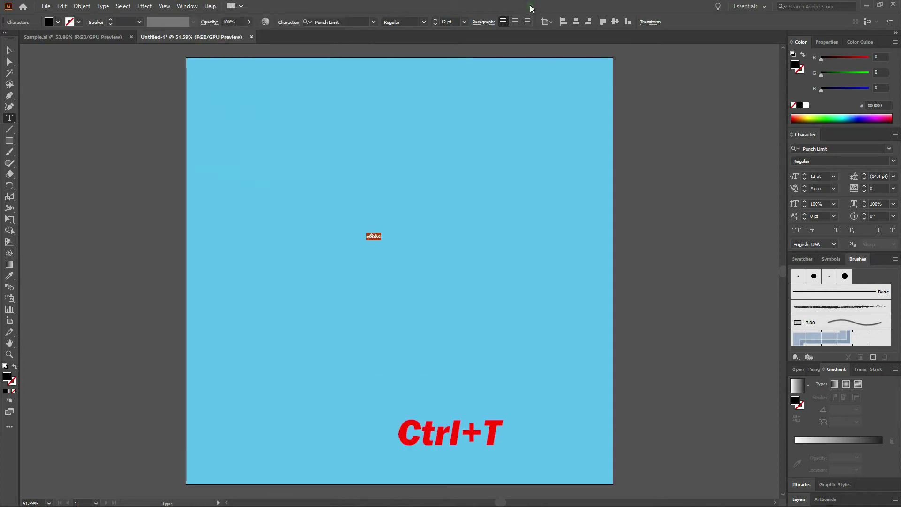
Set the font size of the "Aloha" text to 150 pt
{"action": "left_click", "coordinate": [454, 22]}
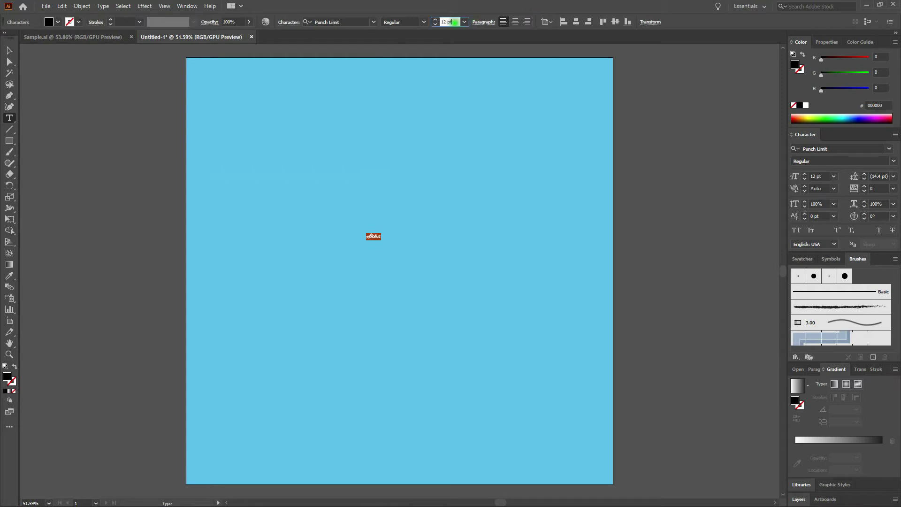
{"action": "key", "text": "ctrl+a"}
{"action": "type", "text": "150"}
{"action": "key", "text": "Return"}
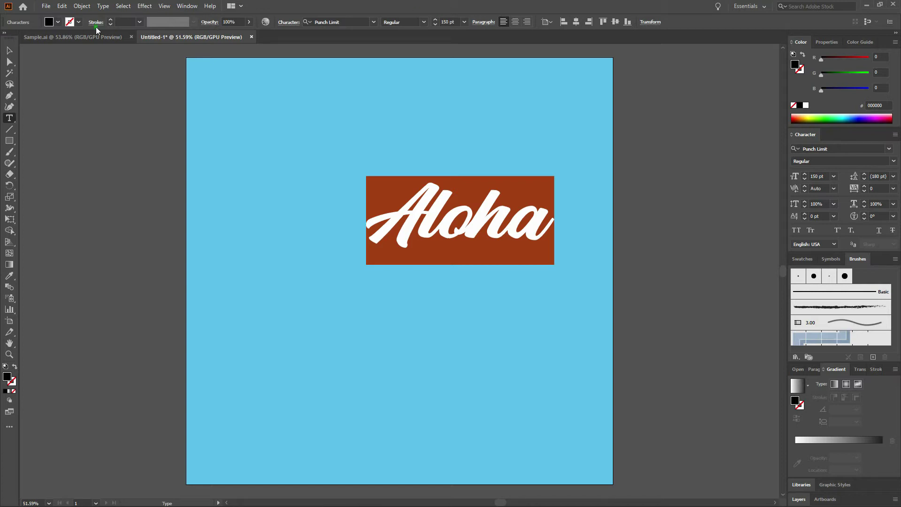
Center the "Aloha" text horizontally and vertically on the artboard
{"action": "left_click", "coordinate": [9, 50]}
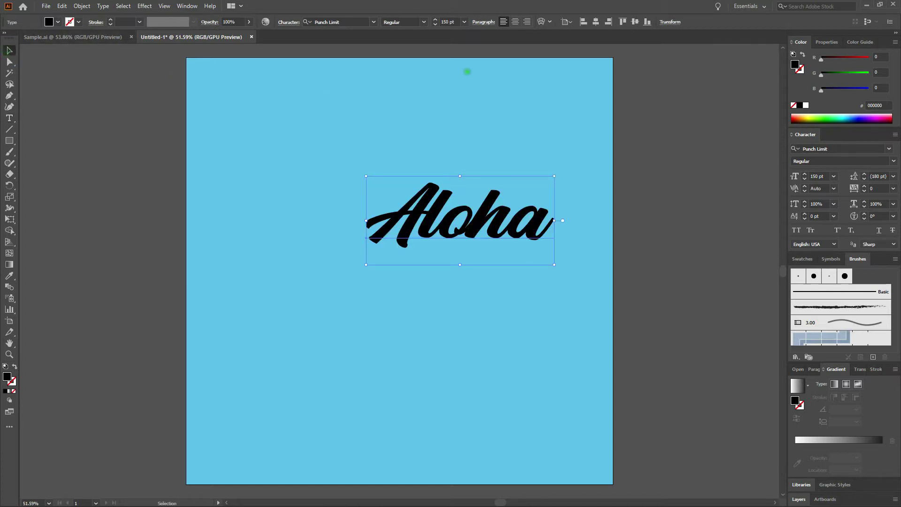
{"action": "left_click", "coordinate": [596, 22]}
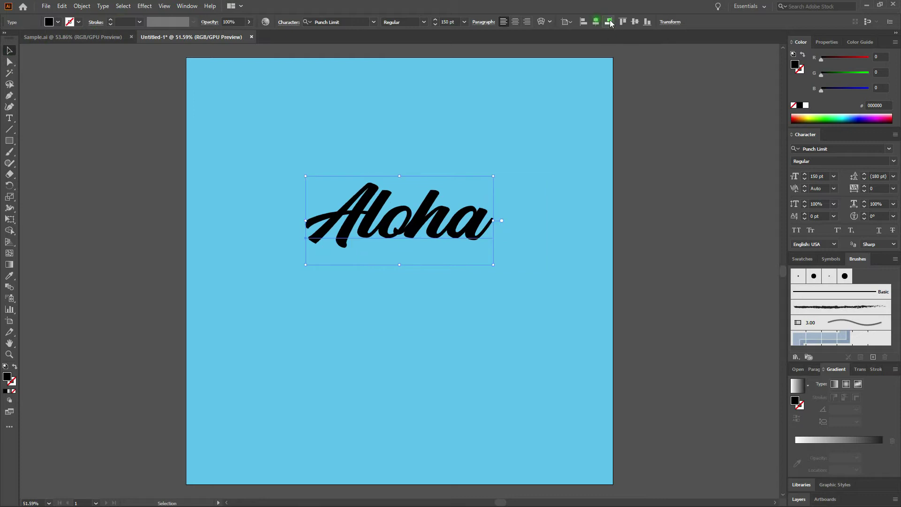
{"action": "left_click", "coordinate": [635, 21]}
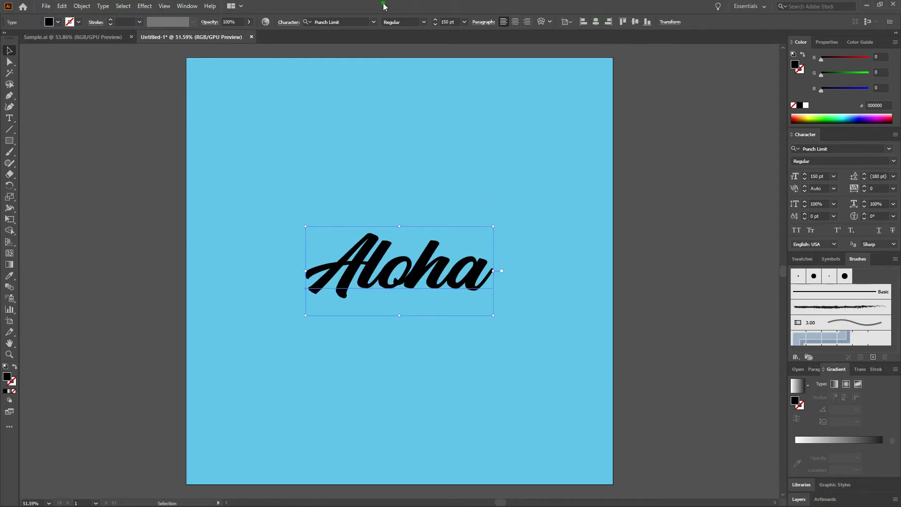
{"action": "left_click", "coordinate": [188, 6]}
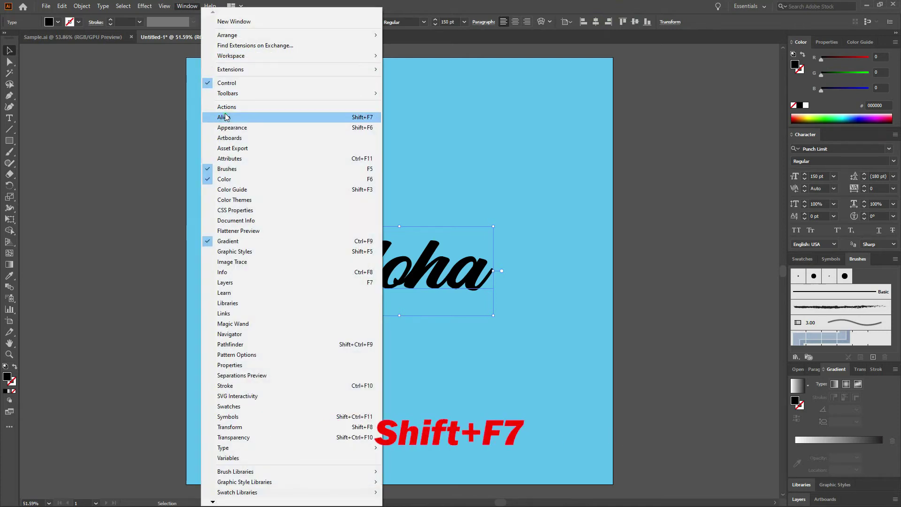
{"action": "left_click", "coordinate": [603, 9]}
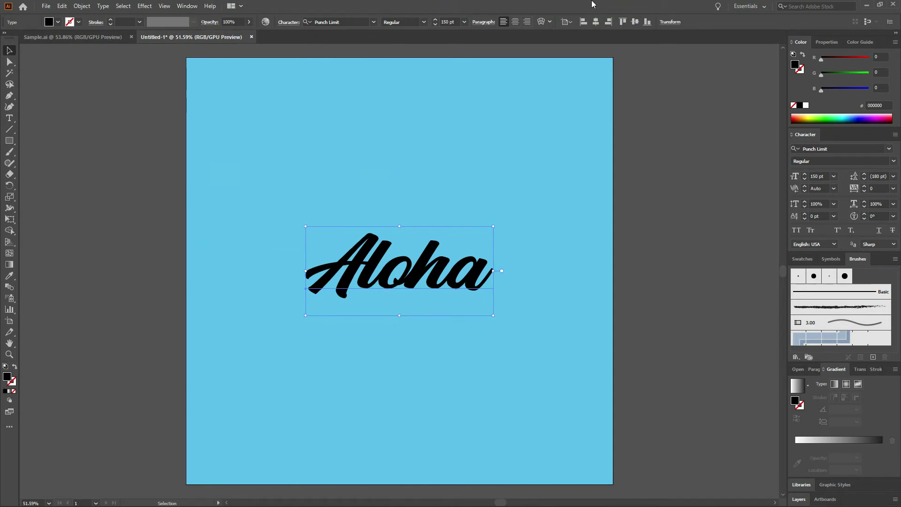
Show the Appearance attributes and add a new fill to the "Aloha" text in colour e55934
{"action": "left_click", "coordinate": [187, 5]}
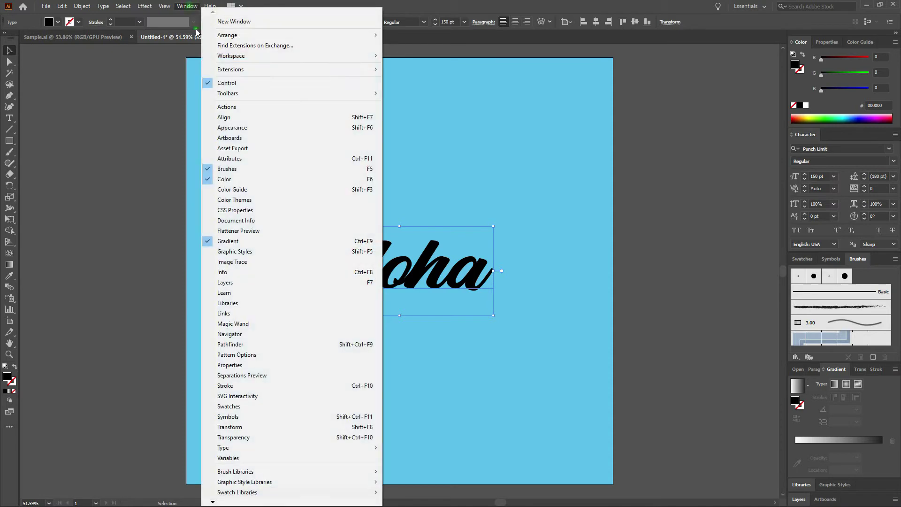
{"action": "left_click", "coordinate": [240, 128]}
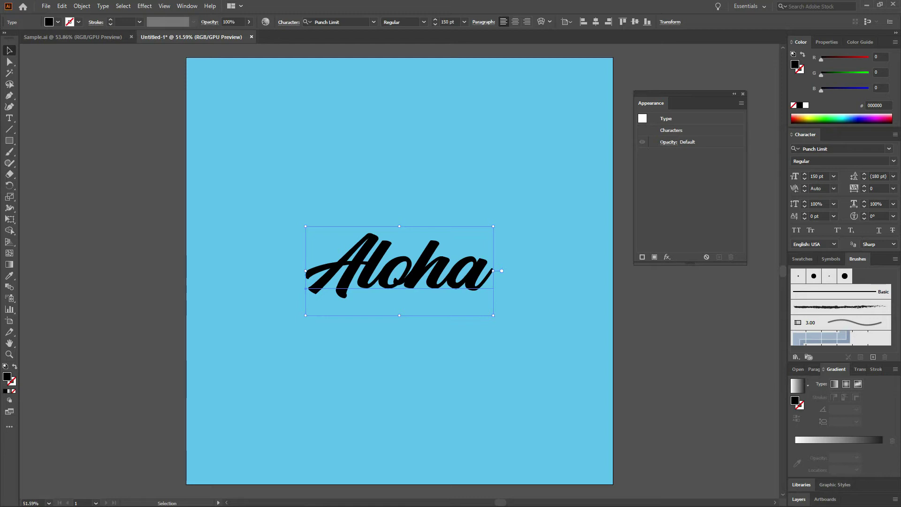
{"action": "left_click", "coordinate": [677, 142]}
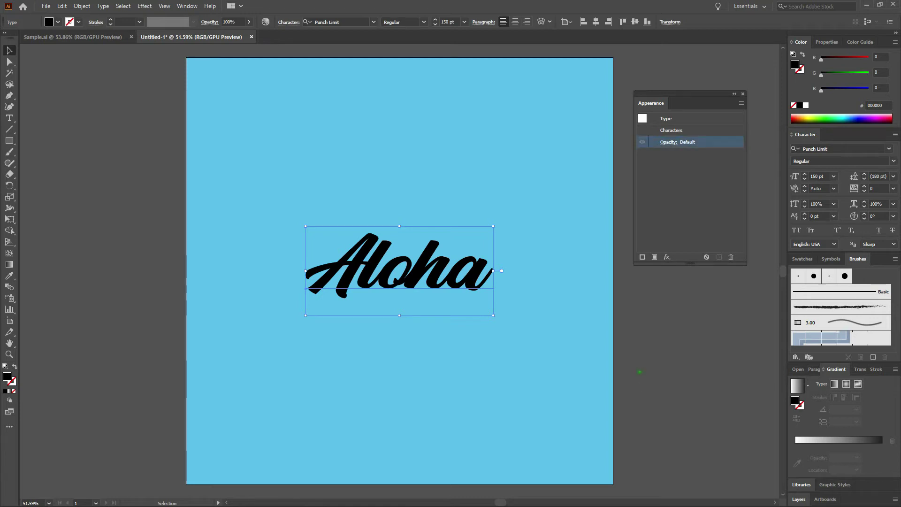
{"action": "left_click", "coordinate": [654, 257]}
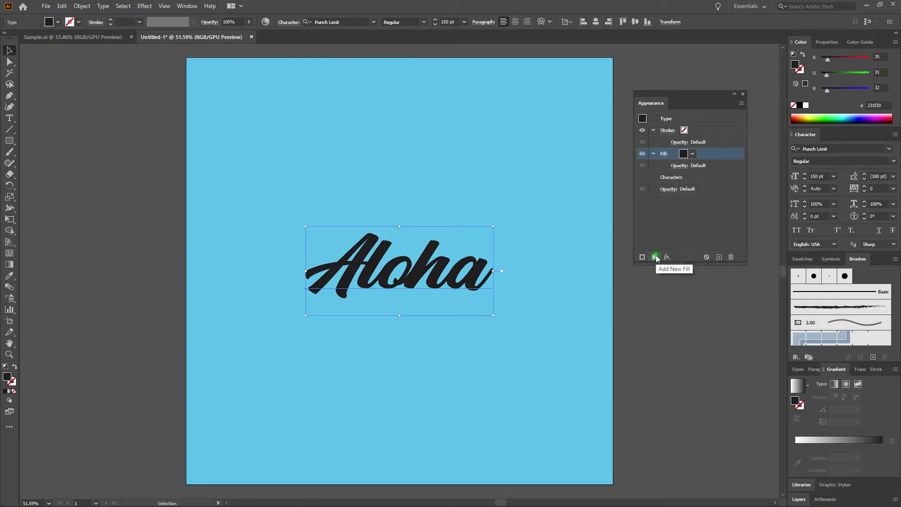
{"action": "left_click", "coordinate": [684, 158], "text": "shift"}
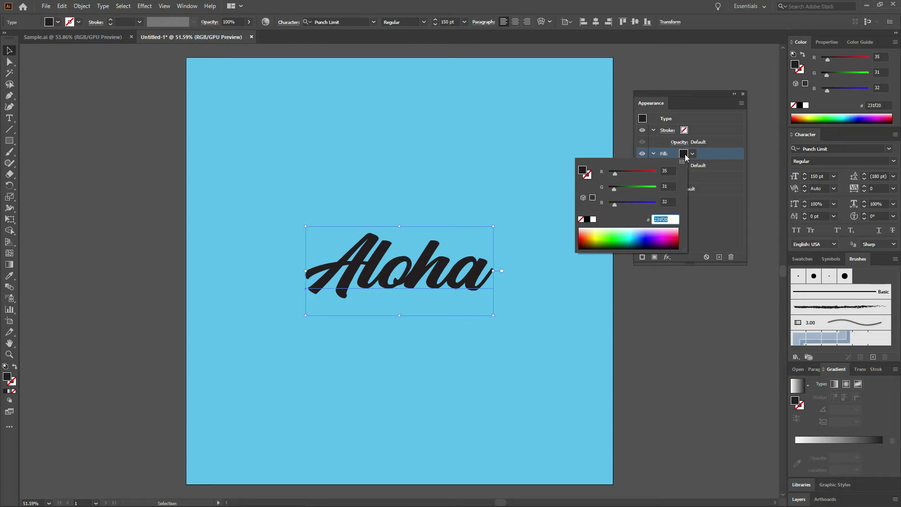
{"action": "type", "text": "e55934"}
{"action": "key", "text": "Return"}
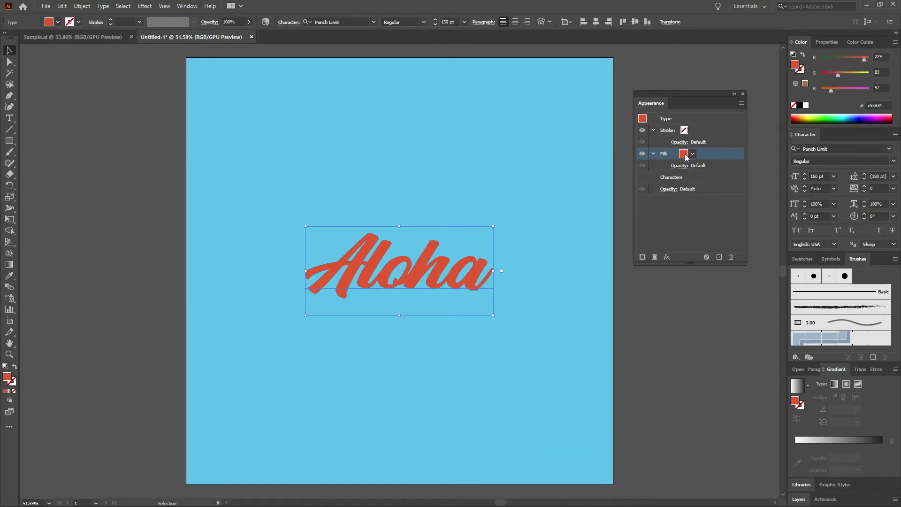
Add an 8 pt dark stroke to the "Aloha" text and move it below Characters in the appearance stack
{"action": "left_click", "coordinate": [641, 257]}
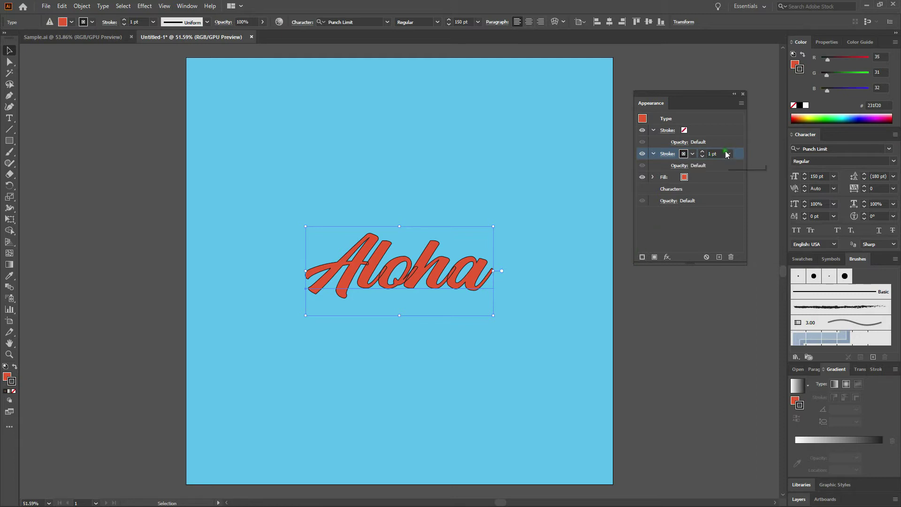
{"action": "left_click", "coordinate": [708, 154]}
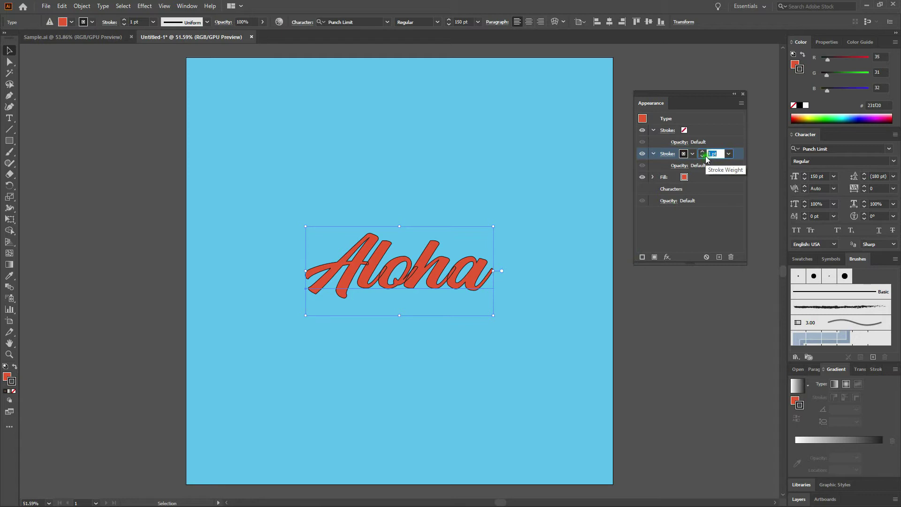
{"action": "type", "text": "8"}
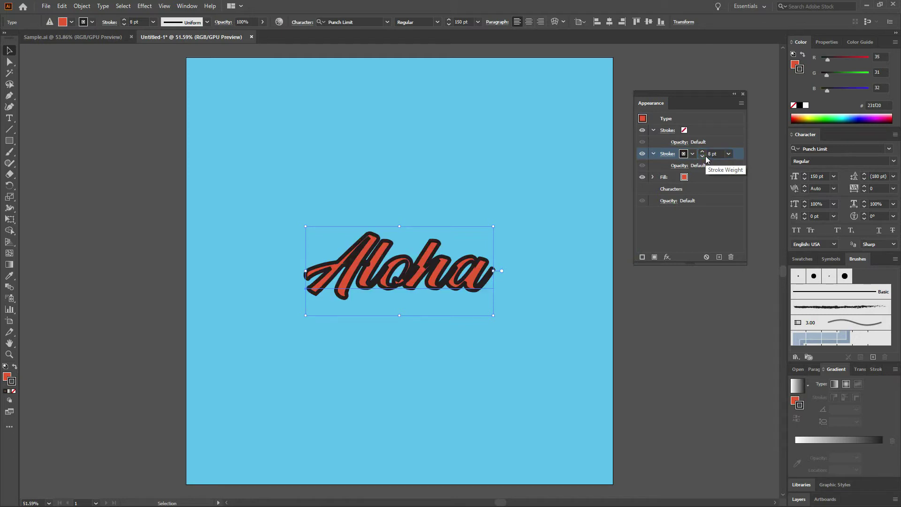
{"action": "left_click", "coordinate": [706, 224]}
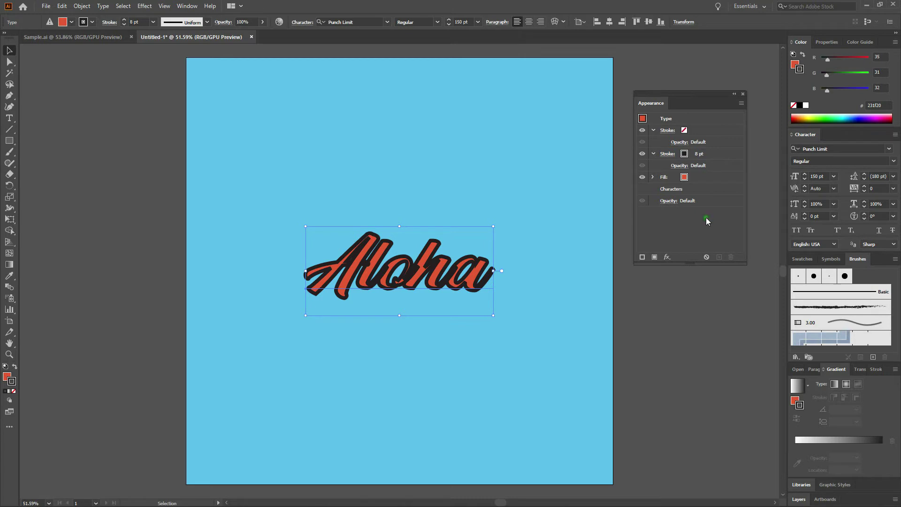
{"action": "left_click", "coordinate": [722, 156]}
{"action": "left_click_drag", "start_coordinate": [722, 156], "coordinate": [717, 194]}
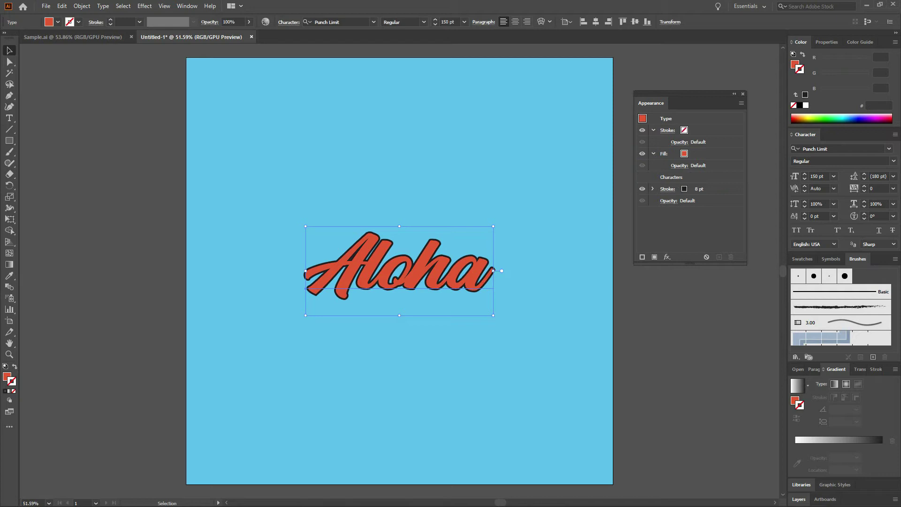
Start a Transform effect on the dark 8 pt stroke with a horizontal and vertical move of 1 pt each
{"action": "left_click", "coordinate": [697, 189]}
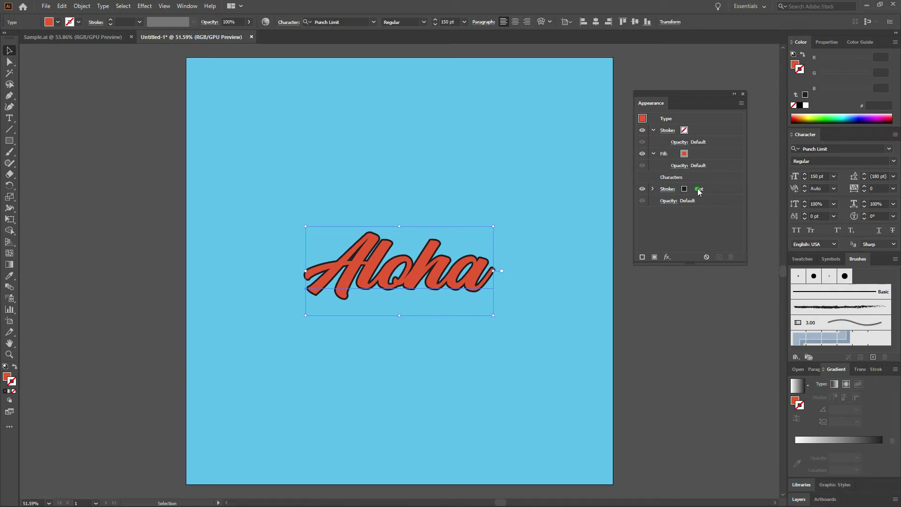
{"action": "left_click", "coordinate": [721, 190]}
{"action": "left_click", "coordinate": [653, 189]}
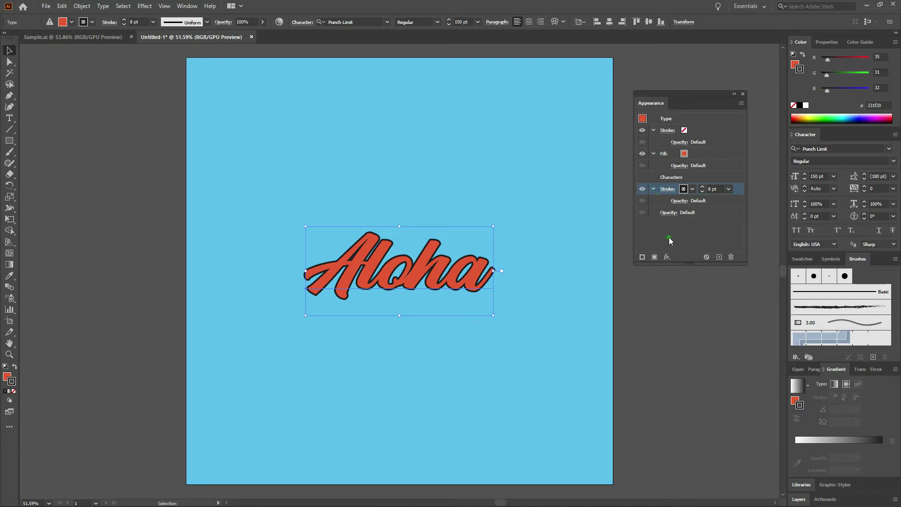
{"action": "left_click", "coordinate": [667, 257]}
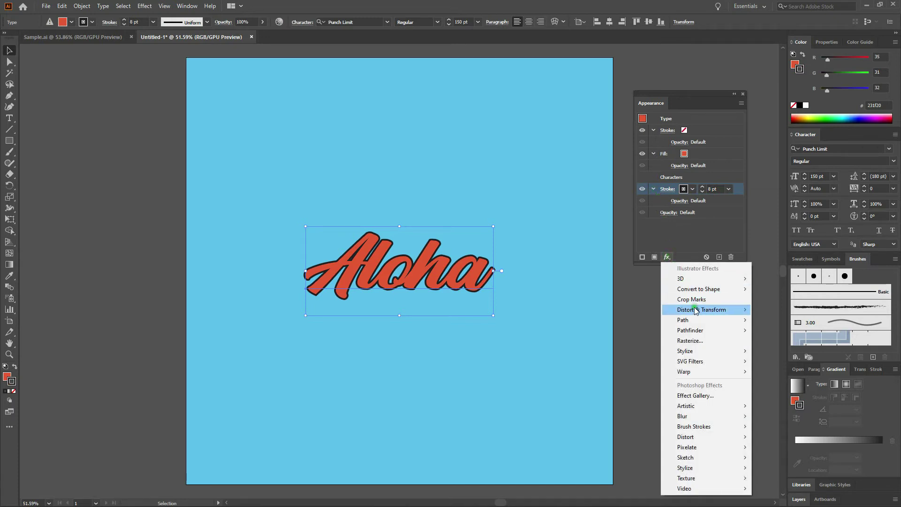
{"action": "mouse_move", "coordinate": [699, 309]}
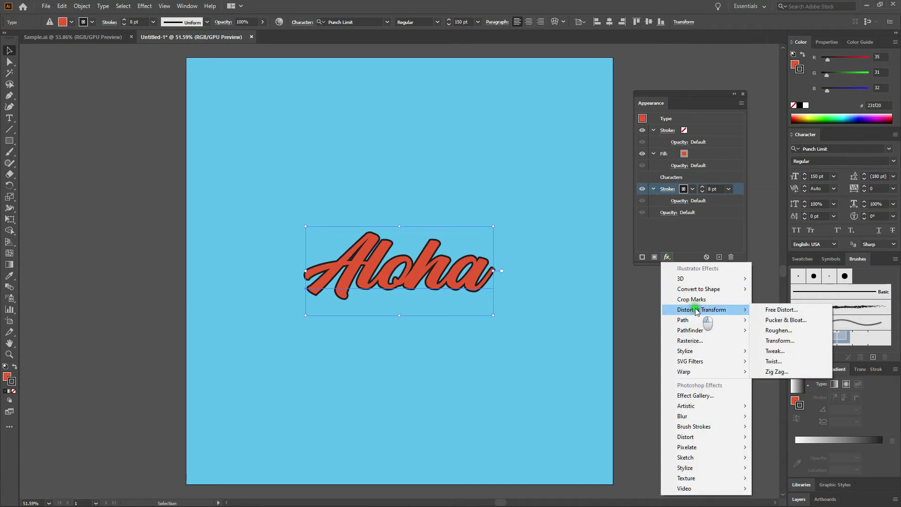
{"action": "left_click", "coordinate": [784, 341]}
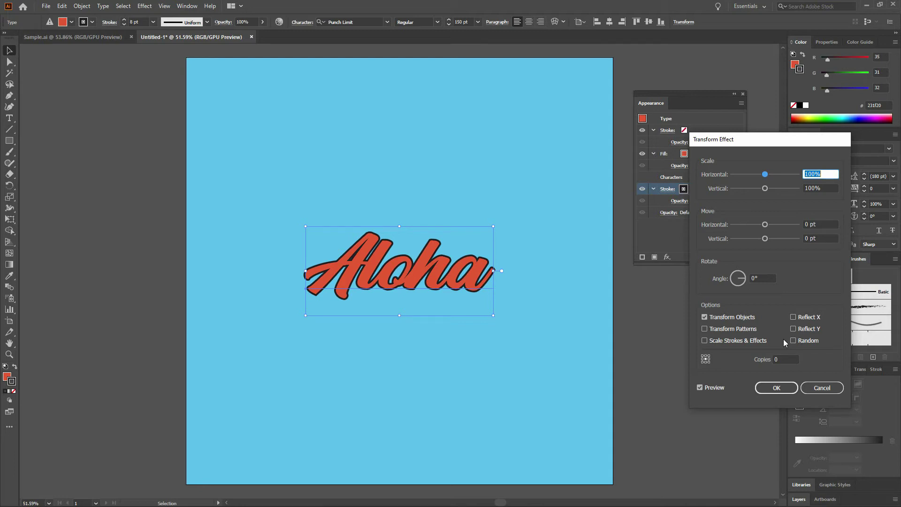
{"action": "key", "text": "Tab"}
{"action": "key", "text": "Tab"}
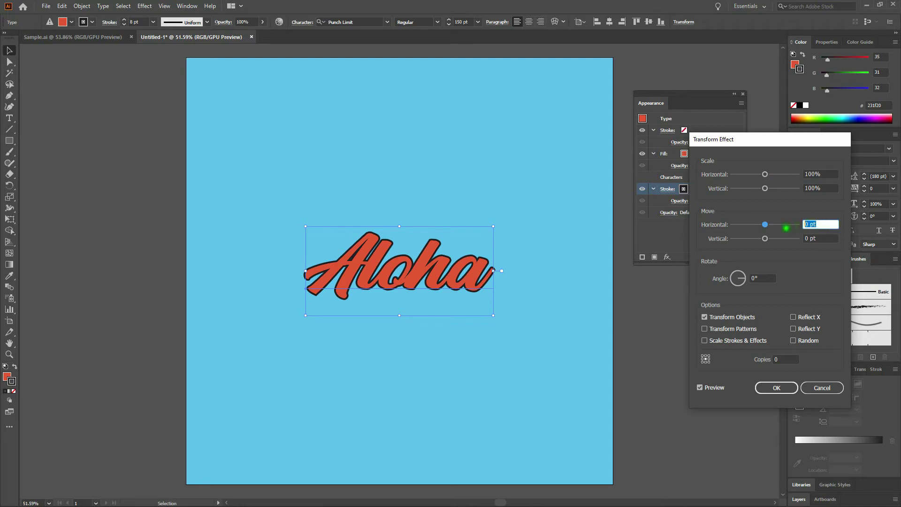
{"action": "type", "text": "1"}
{"action": "key", "text": "Tab"}
{"action": "type", "text": "1"}
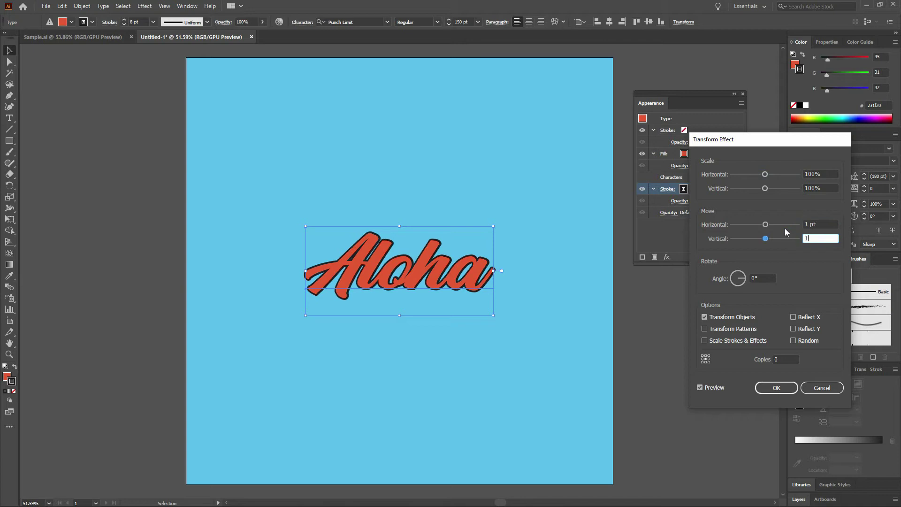
{"action": "key", "text": "Tab"}
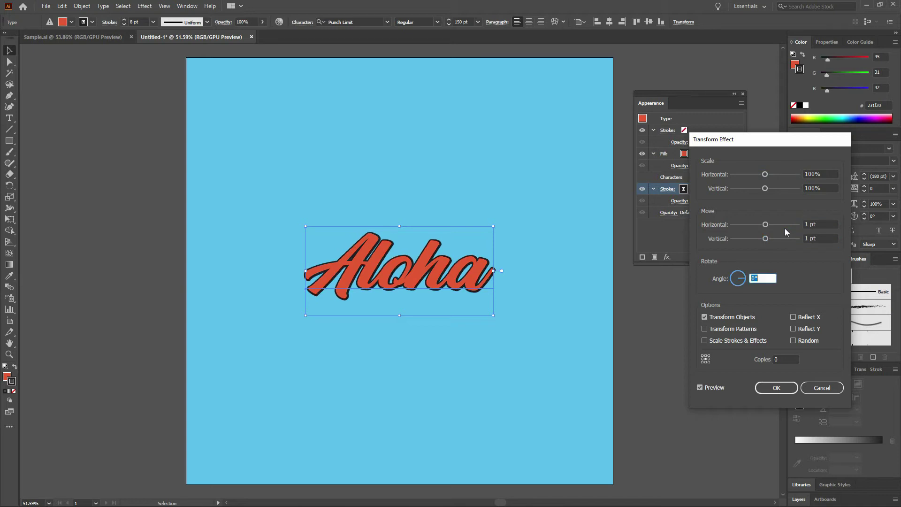
Set the dark stroke's Transform effect to 6 copies and apply it
{"action": "left_click", "coordinate": [783, 358]}
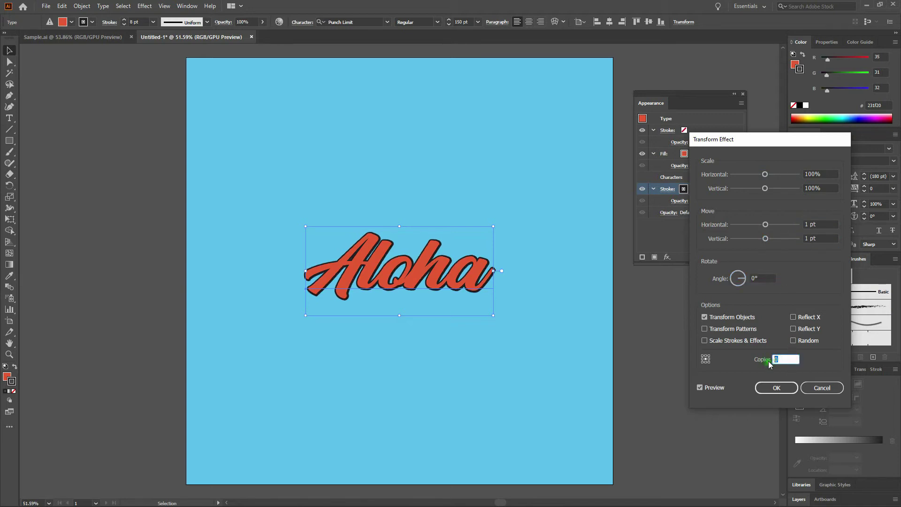
{"action": "type", "text": "6"}
{"action": "key", "text": "Tab"}
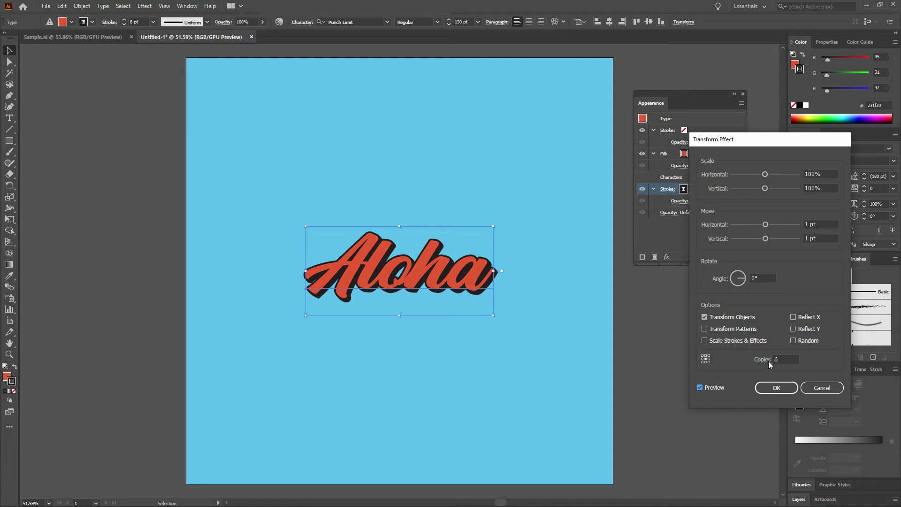
{"action": "left_click", "coordinate": [777, 387]}
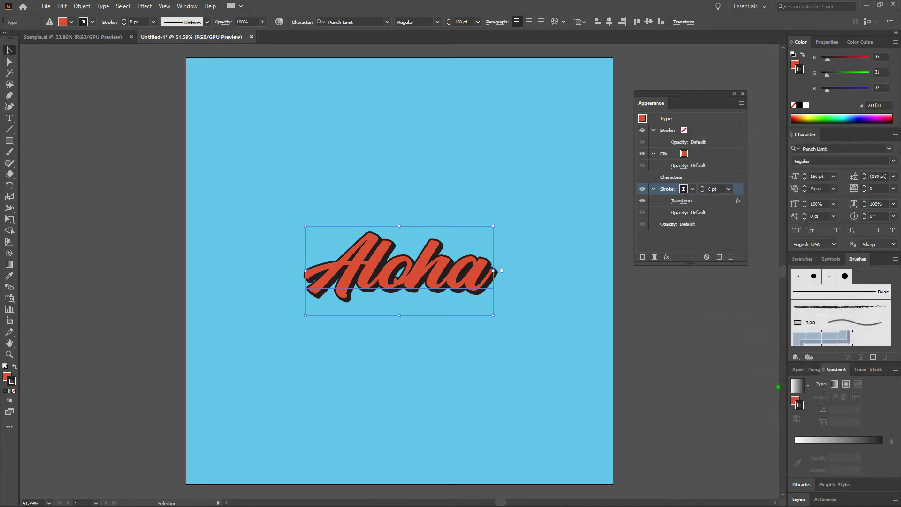
Add another 8 pt stroke beneath the dark one and set its colour to fa7921
{"action": "left_click", "coordinate": [641, 257]}
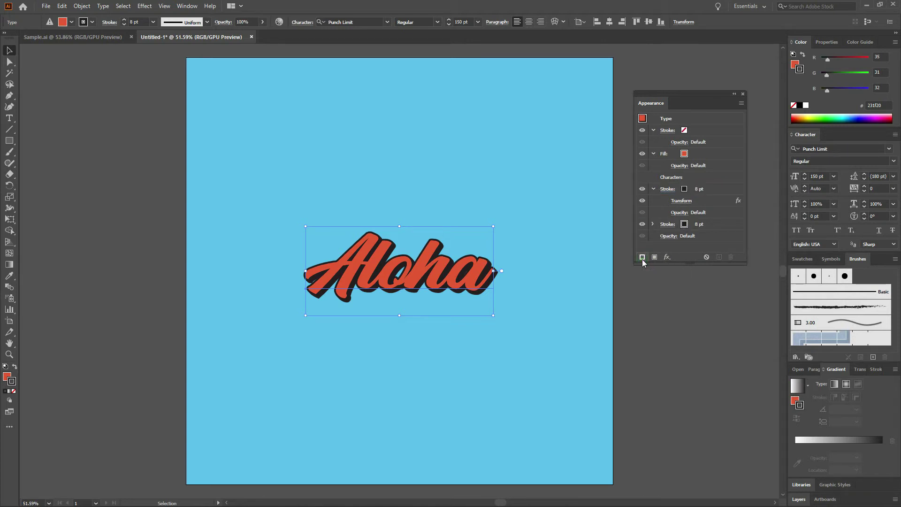
{"action": "left_click", "coordinate": [713, 224]}
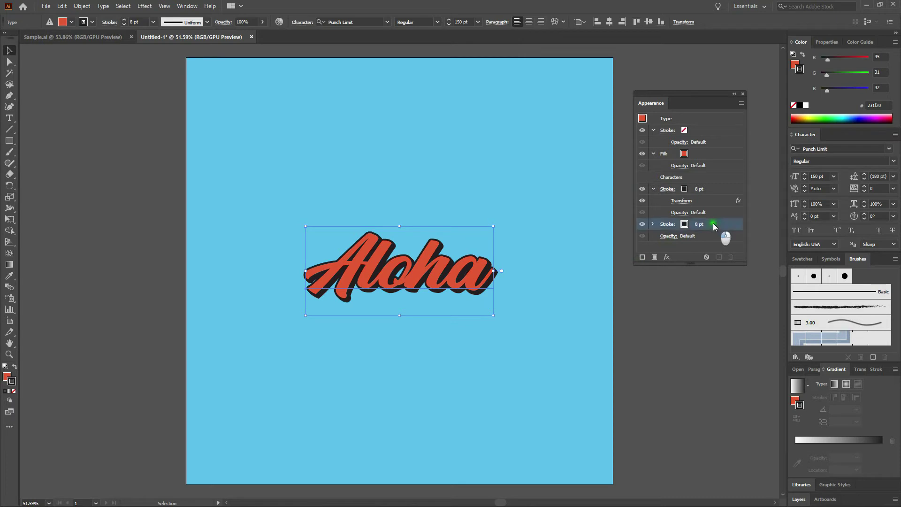
{"action": "left_click", "coordinate": [683, 224], "text": "shift"}
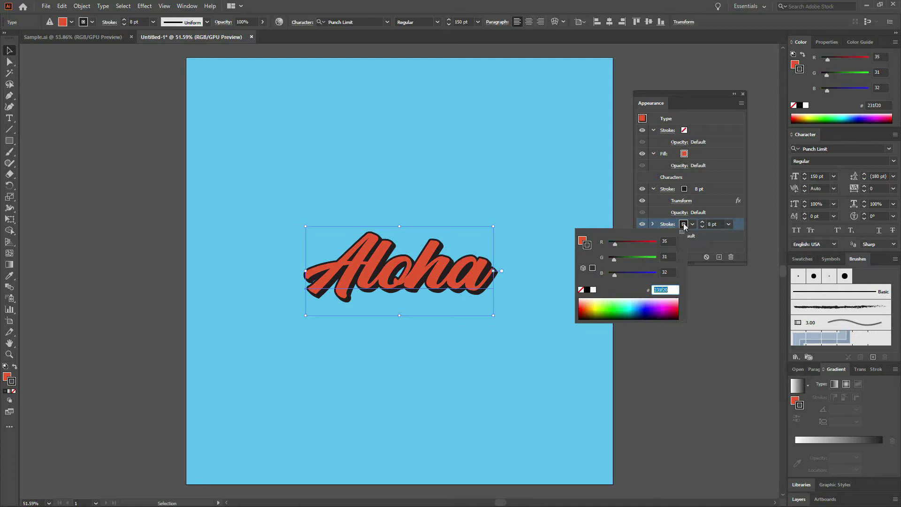
{"action": "type", "text": "fa7921"}
{"action": "key", "text": "Return"}
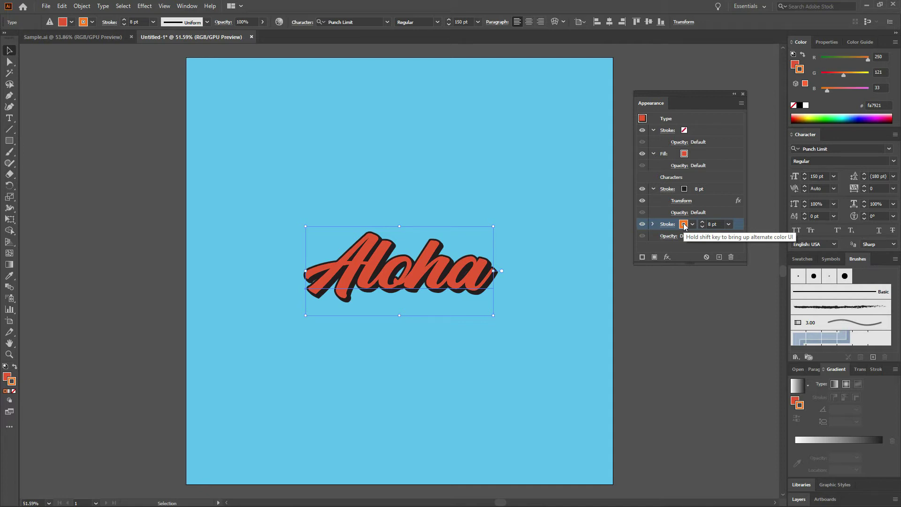
Start a Transform effect on the orange stroke with a horizontal and vertical move of 1 pt each
{"action": "left_click", "coordinate": [652, 224]}
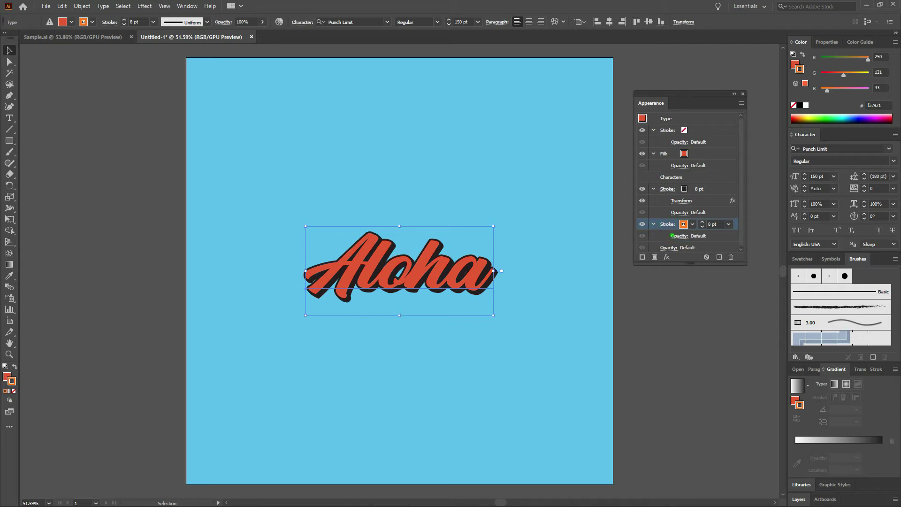
{"action": "left_click", "coordinate": [667, 256]}
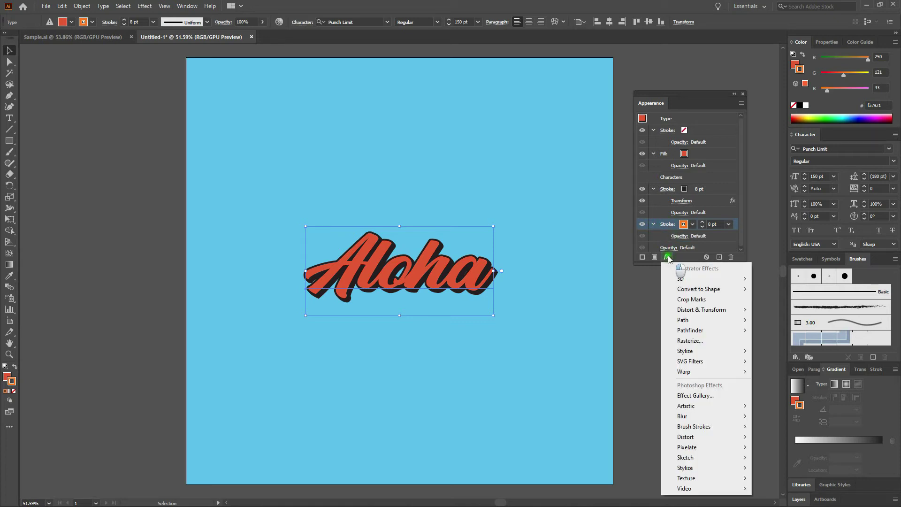
{"action": "mouse_move", "coordinate": [692, 309]}
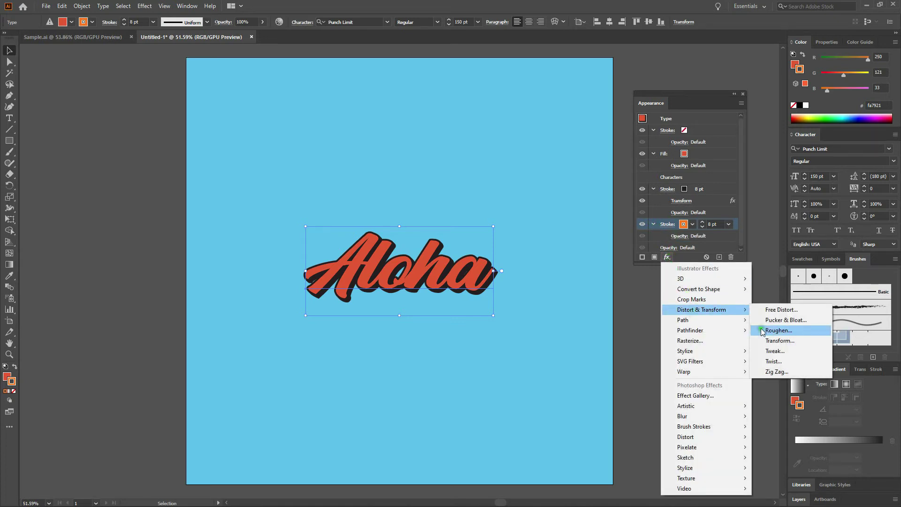
{"action": "left_click", "coordinate": [783, 341]}
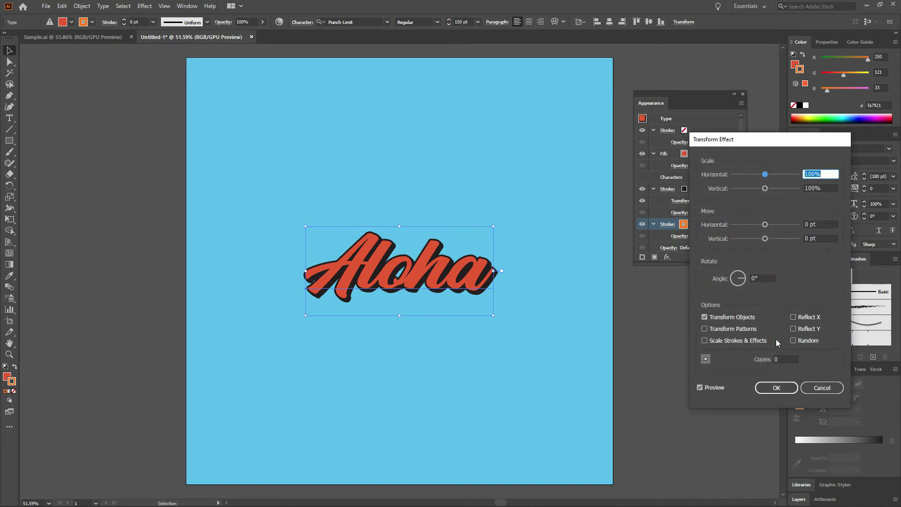
{"action": "key", "text": "Tab"}
{"action": "key", "text": "Tab"}
{"action": "key", "text": "Tab"}
{"action": "key", "text": "shift+Tab"}
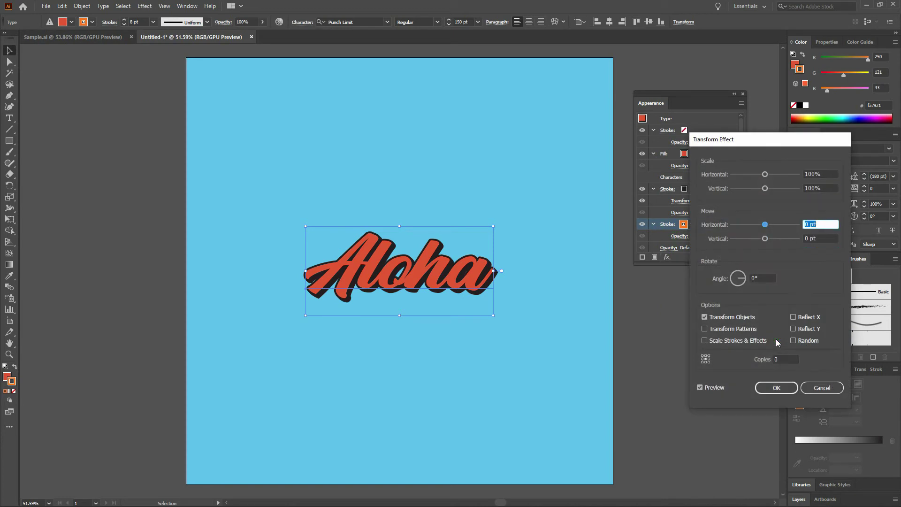
{"action": "type", "text": "1"}
{"action": "key", "text": "Tab"}
{"action": "type", "text": "1"}
{"action": "key", "text": "Tab"}
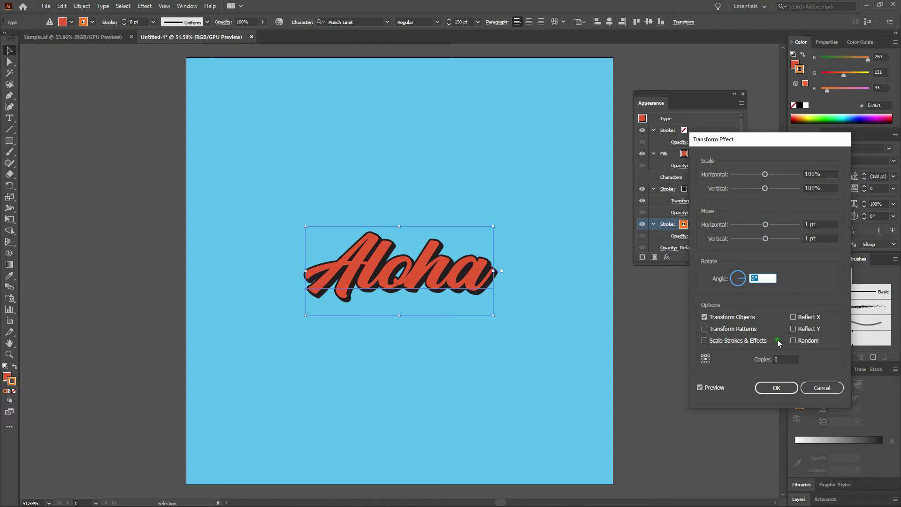
Set the orange stroke's Transform effect to 12 copies and apply it
{"action": "left_click", "coordinate": [779, 360]}
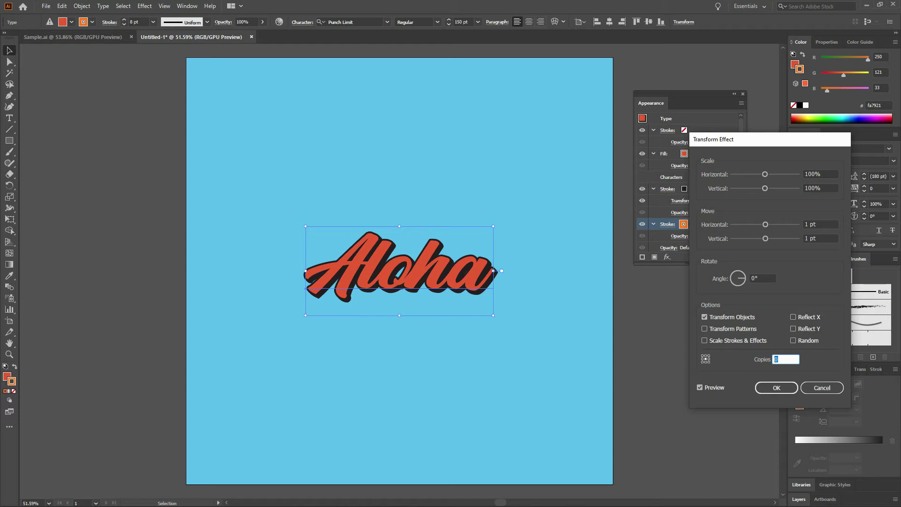
{"action": "type", "text": "12"}
{"action": "key", "text": "Tab"}
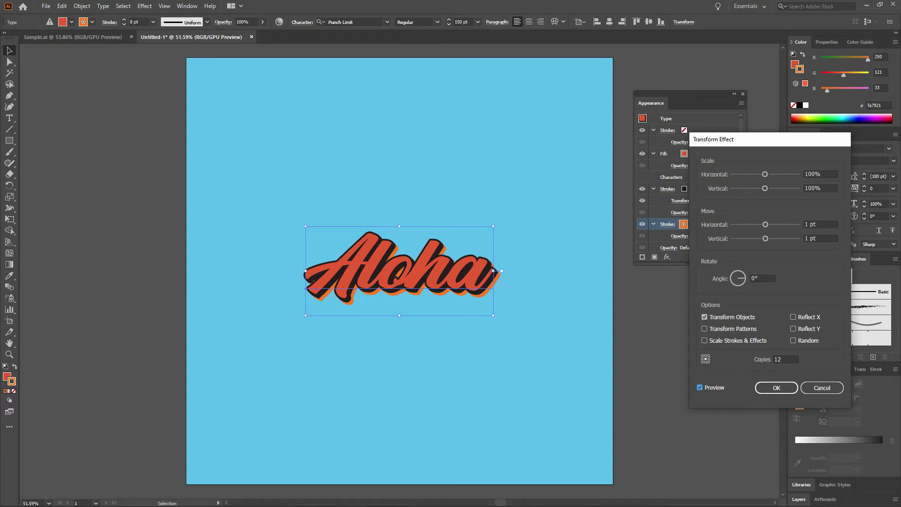
{"action": "left_click", "coordinate": [777, 388]}
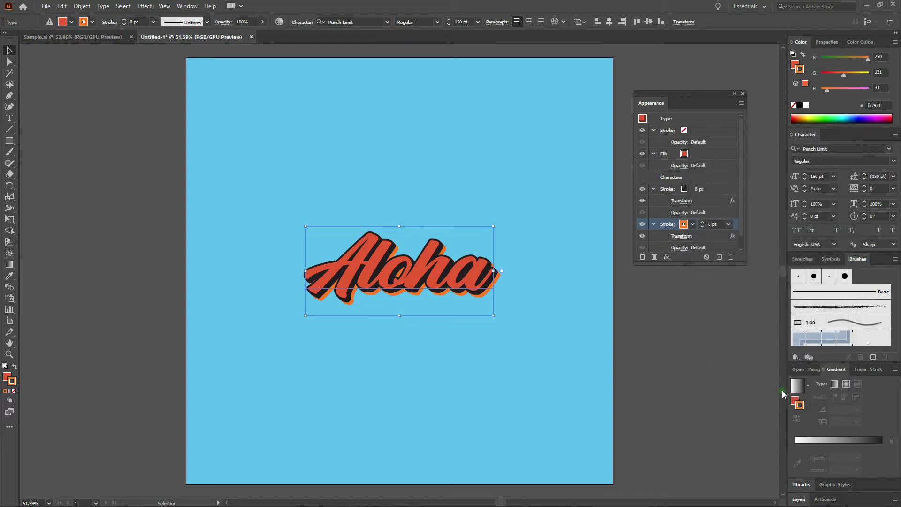
Add another 8 pt stroke beneath the orange one and set its colour to 9bc53d
{"action": "left_click", "coordinate": [739, 249]}
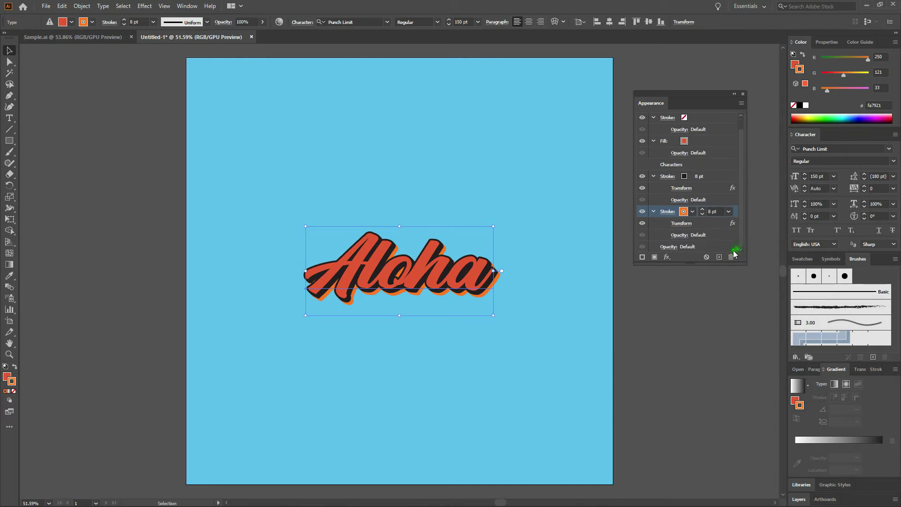
{"action": "left_click", "coordinate": [641, 258]}
{"action": "scroll", "coordinate": [695, 239], "scroll_direction": "down", "scroll_amount": 1}
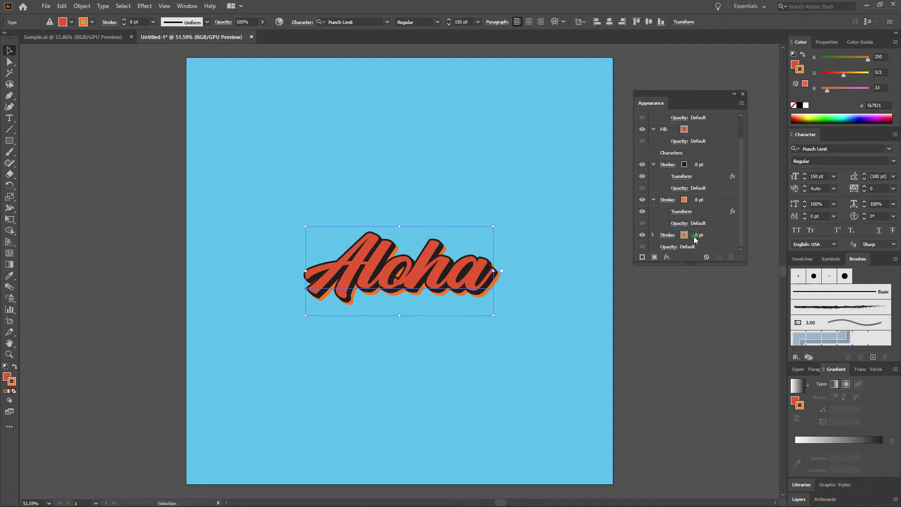
{"action": "left_click", "coordinate": [684, 235]}
{"action": "left_click", "coordinate": [684, 236], "text": "shift"}
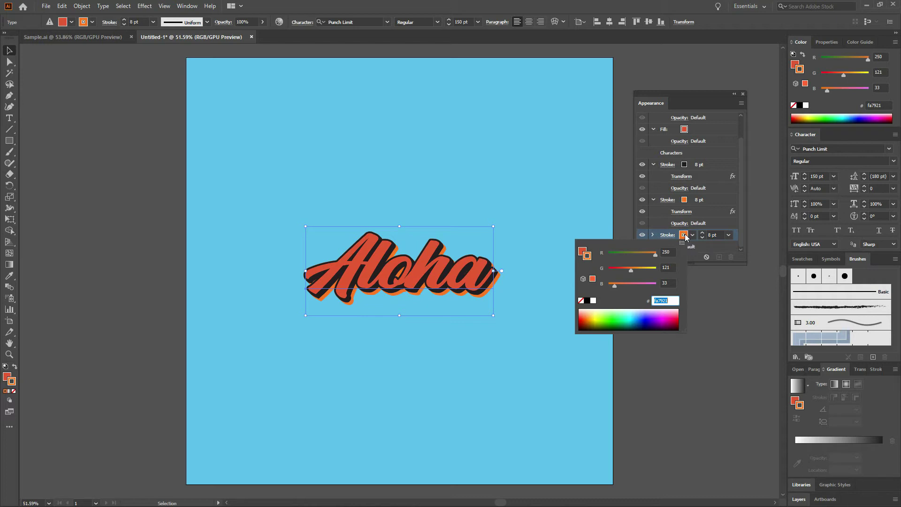
{"action": "type", "text": "5"}
{"action": "type", "text": "bc53"}
{"action": "key", "text": "Return"}
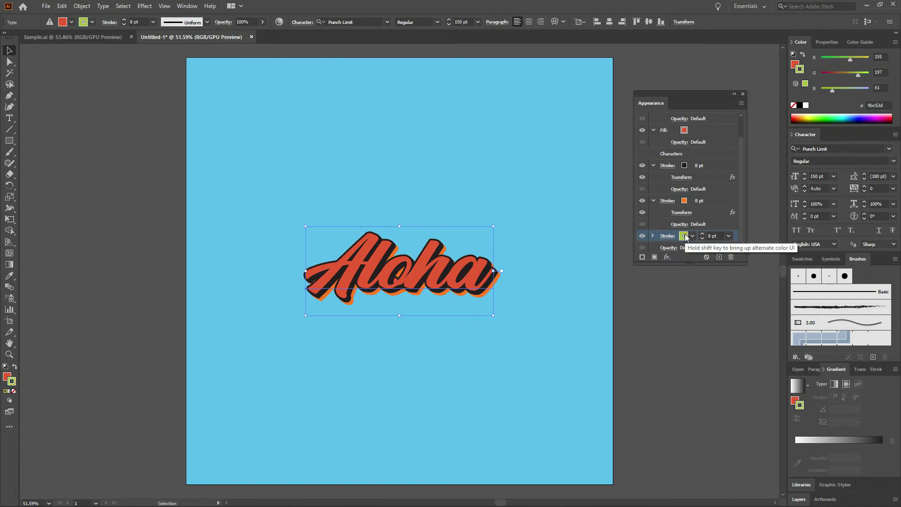
Start a Transform effect on the green stroke with a horizontal and vertical move of 1 pt each
{"action": "scroll", "coordinate": [684, 237], "scroll_direction": "down", "scroll_amount": 1}
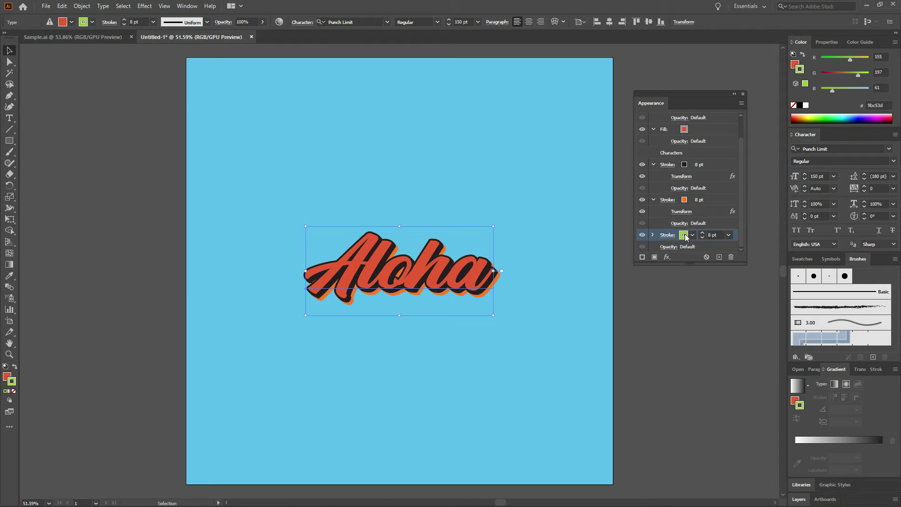
{"action": "left_click", "coordinate": [654, 234]}
{"action": "left_click", "coordinate": [666, 257]}
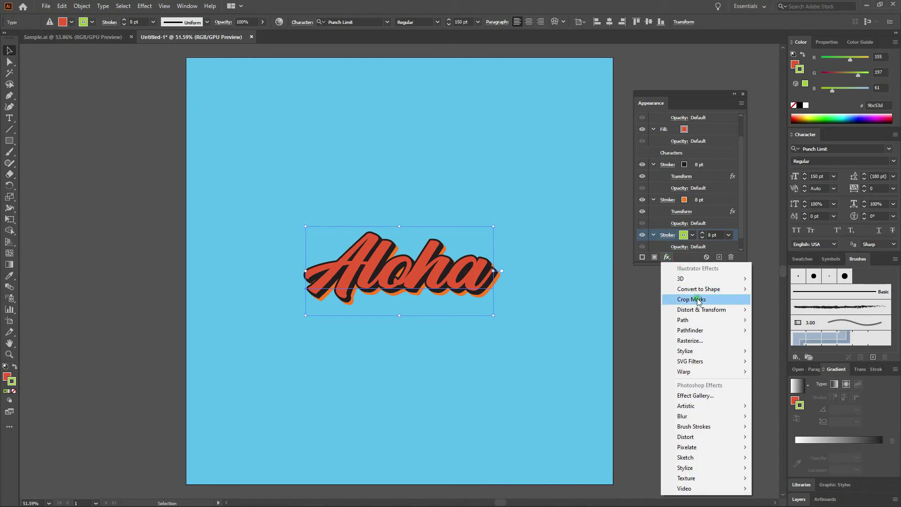
{"action": "mouse_move", "coordinate": [703, 310]}
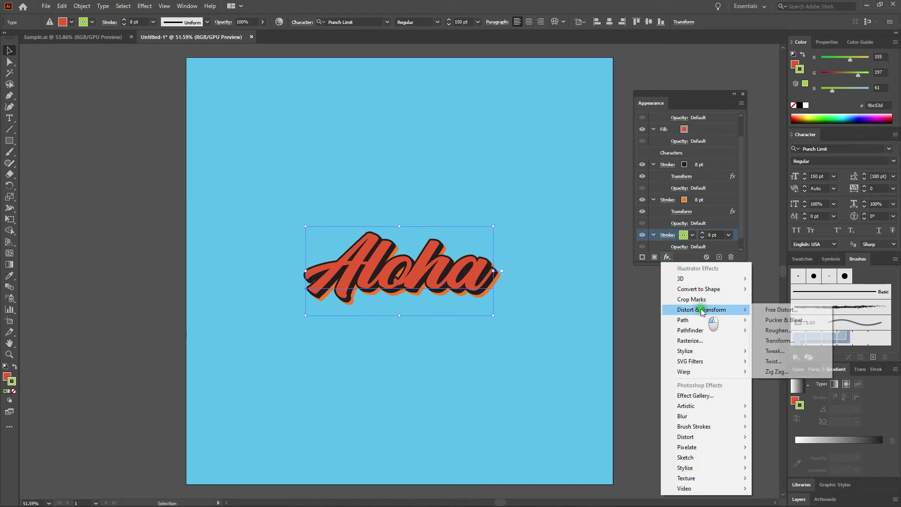
{"action": "left_click", "coordinate": [792, 342]}
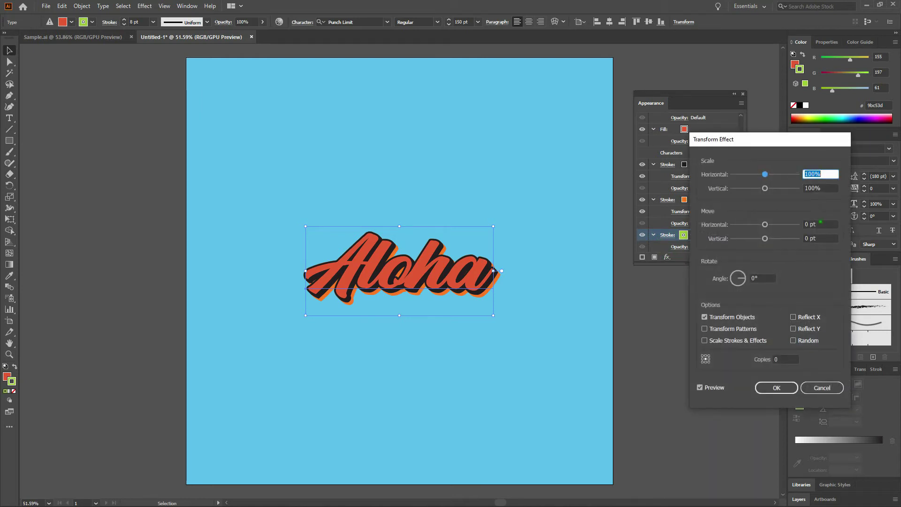
{"action": "left_click", "coordinate": [820, 224]}
{"action": "type", "text": "1"}
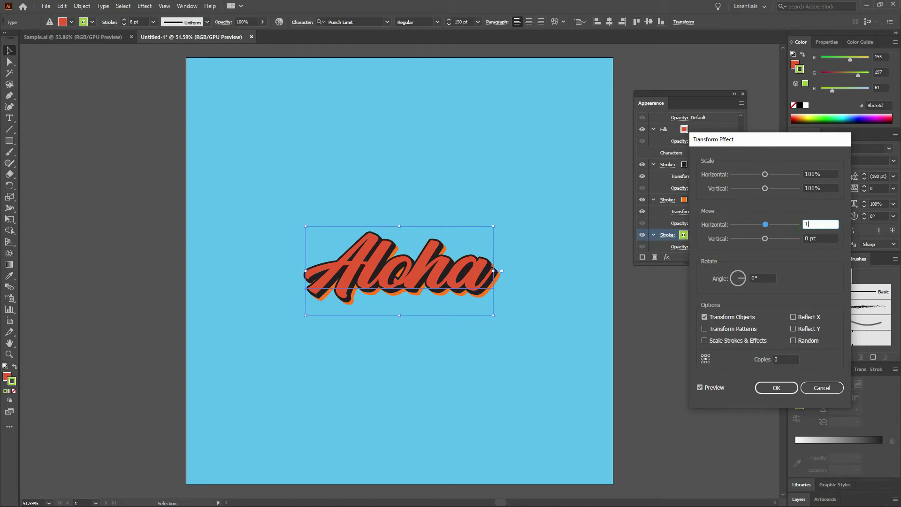
{"action": "key", "text": "Tab"}
{"action": "type", "text": "1"}
{"action": "key", "text": "Tab"}
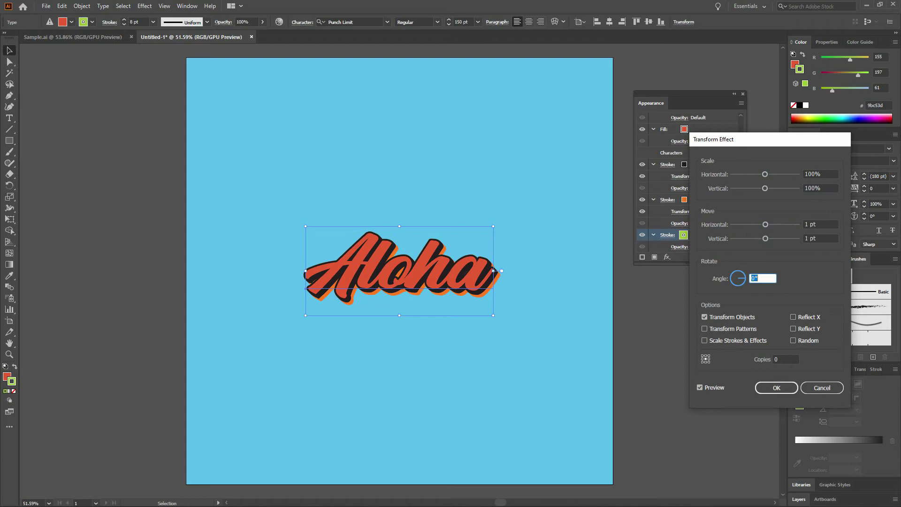
Set the green stroke's Transform effect to 18 copies, apply it and deselect the text
{"action": "left_click_drag", "start_coordinate": [780, 360], "coordinate": [765, 361]}
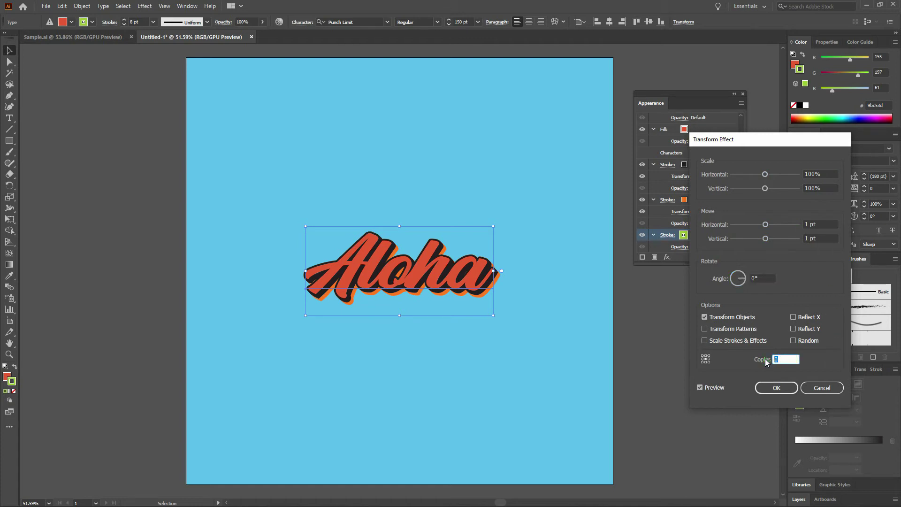
{"action": "type", "text": "18"}
{"action": "key", "text": "Return"}
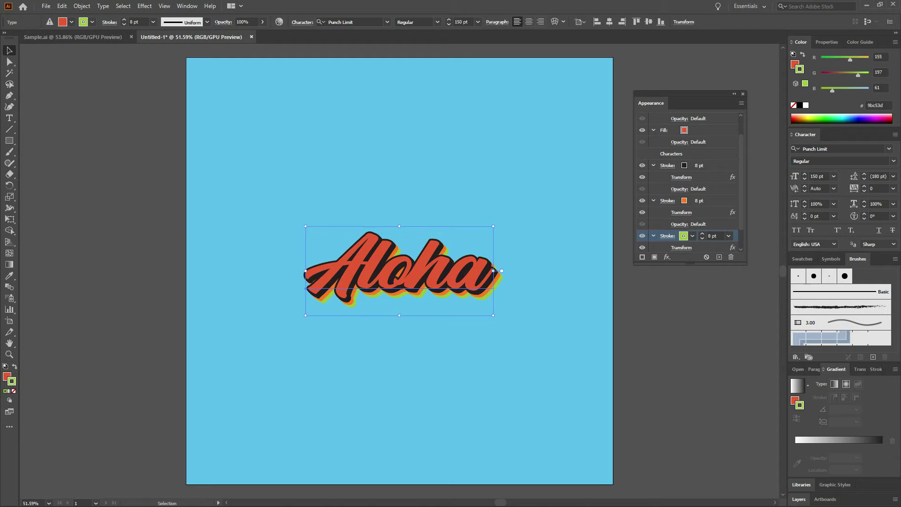
{"action": "left_click", "coordinate": [601, 319]}
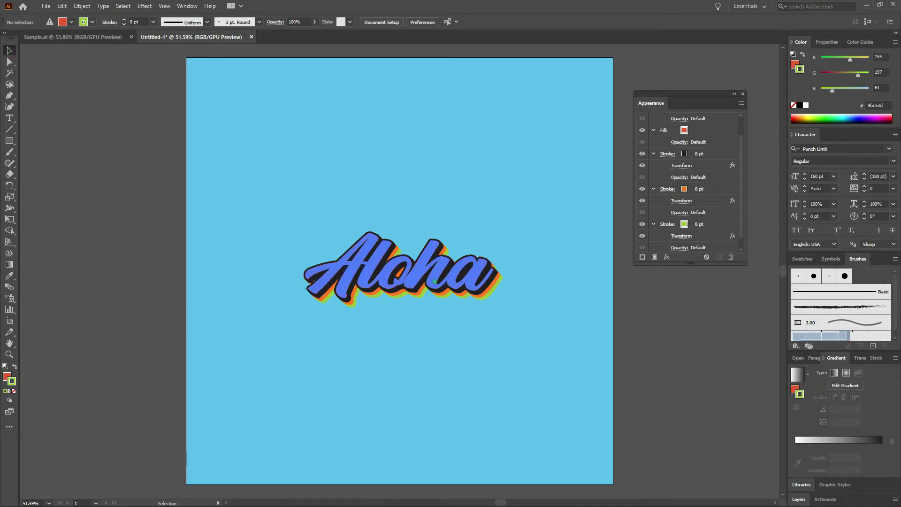
Give the Aloha text's fill a white-to-black linear gradient at an angle of 90°
{"action": "left_click", "coordinate": [469, 272]}
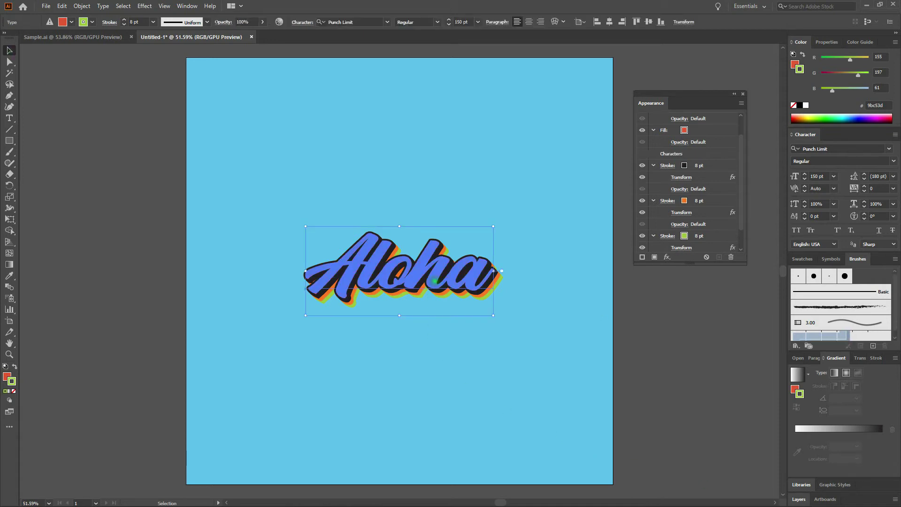
{"action": "left_click", "coordinate": [6, 377]}
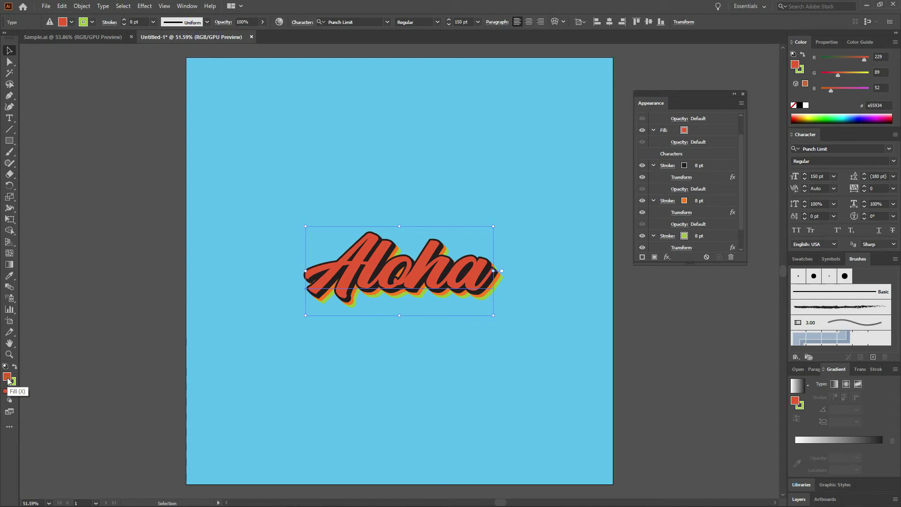
{"action": "left_click", "coordinate": [10, 265]}
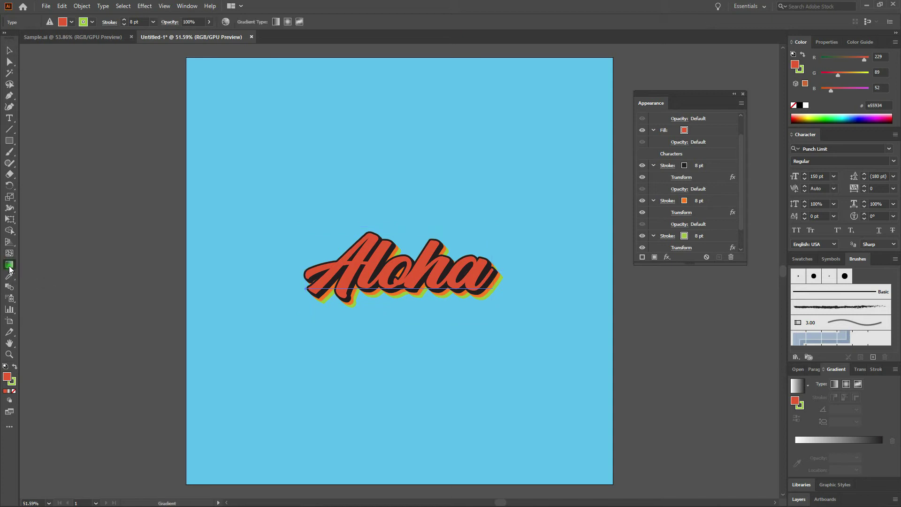
{"action": "left_click", "coordinate": [796, 386]}
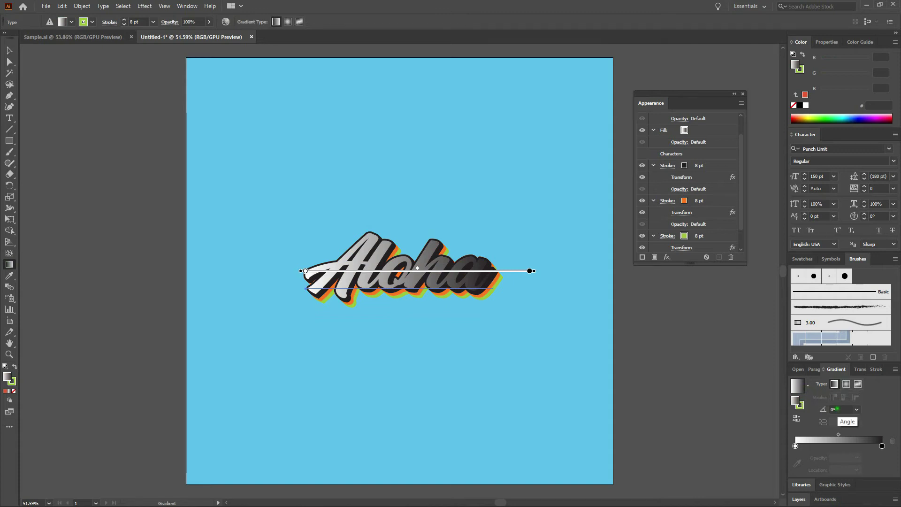
{"action": "left_click", "coordinate": [839, 409]}
{"action": "type", "text": "90"}
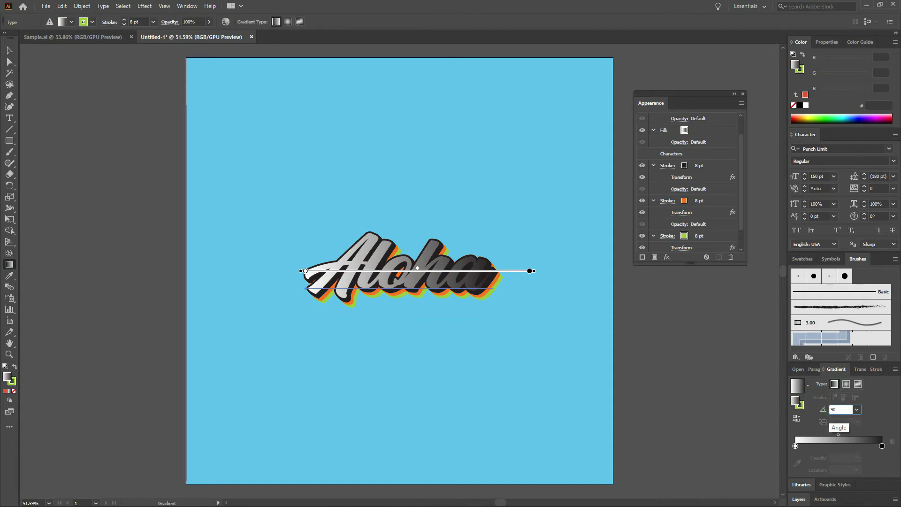
{"action": "key", "text": "Return"}
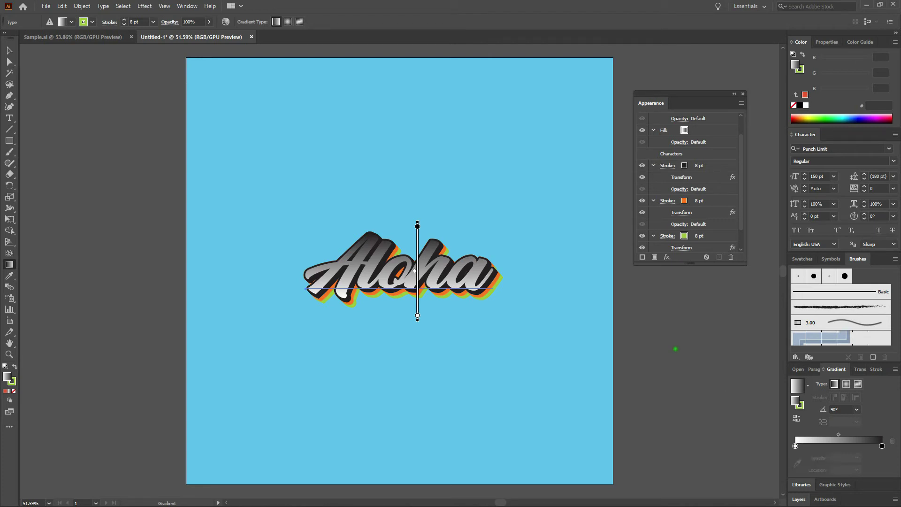
Switch the gradient's white colour stop to RGB and set its colour to e55934
{"action": "left_click", "coordinate": [183, 5]}
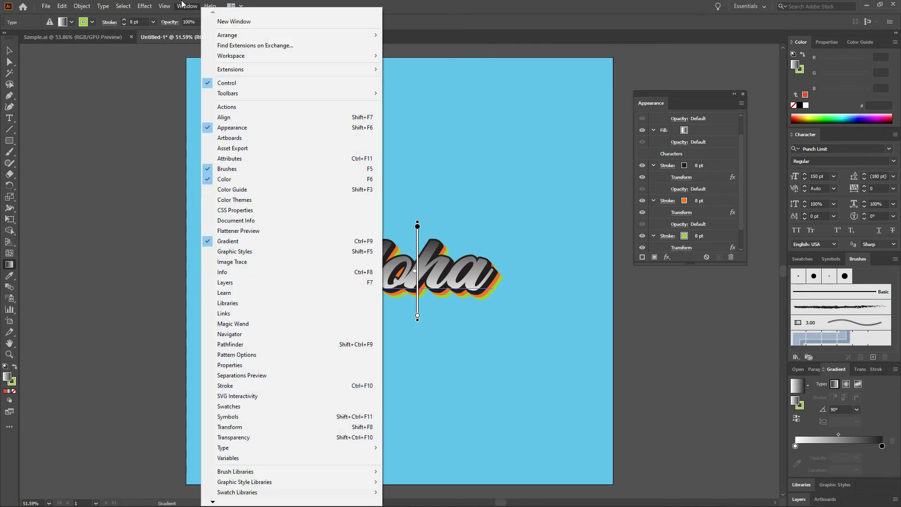
{"action": "left_click", "coordinate": [302, 240]}
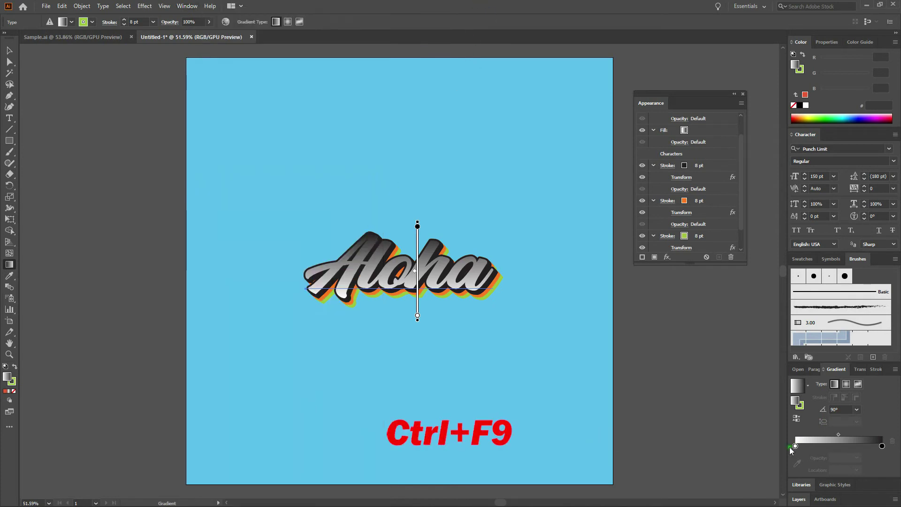
{"action": "left_click_drag", "start_coordinate": [796, 446], "coordinate": [809, 445]}
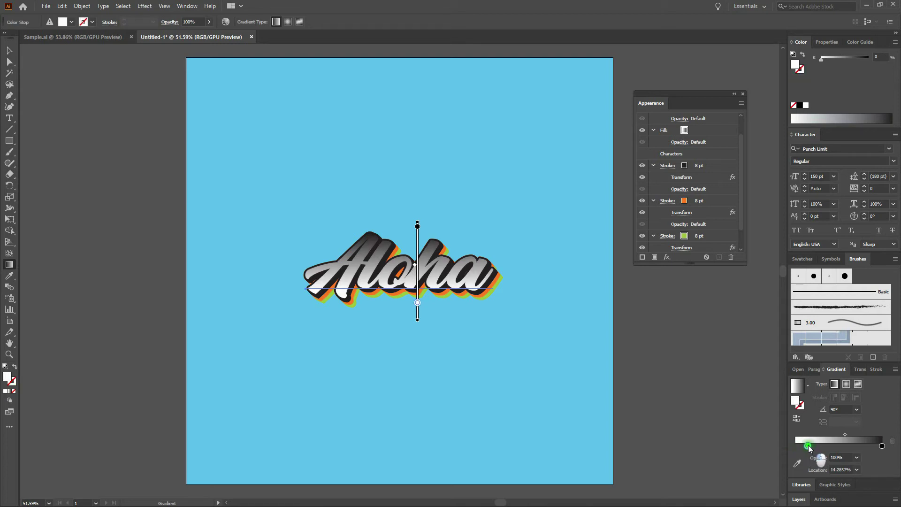
{"action": "double_click", "coordinate": [807, 446]}
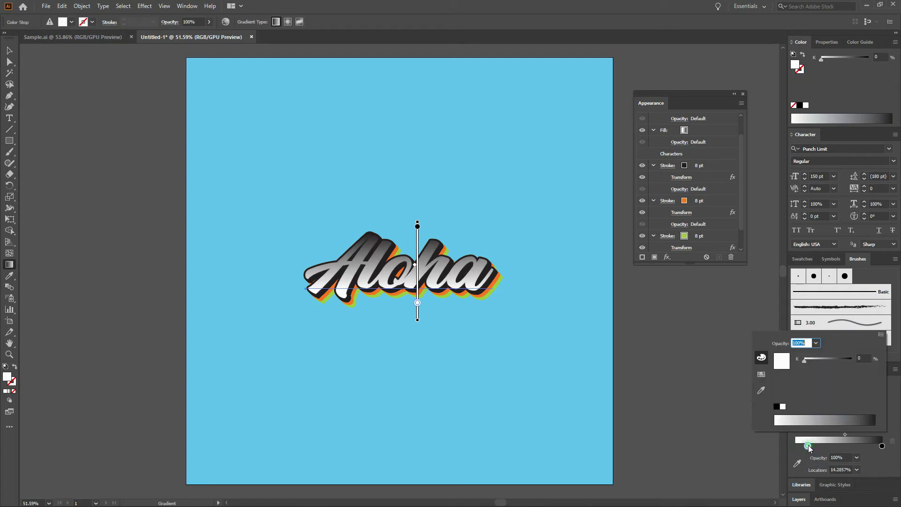
{"action": "left_click", "coordinate": [881, 335]}
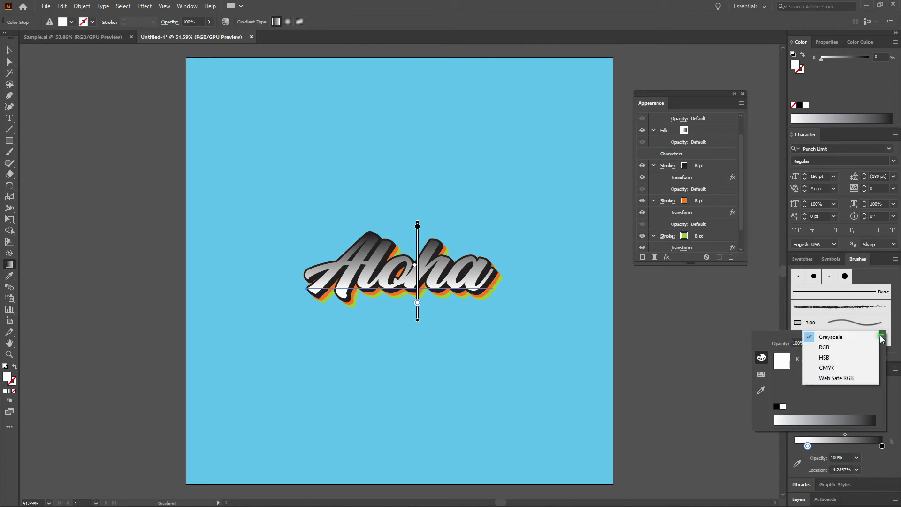
{"action": "left_click", "coordinate": [857, 347]}
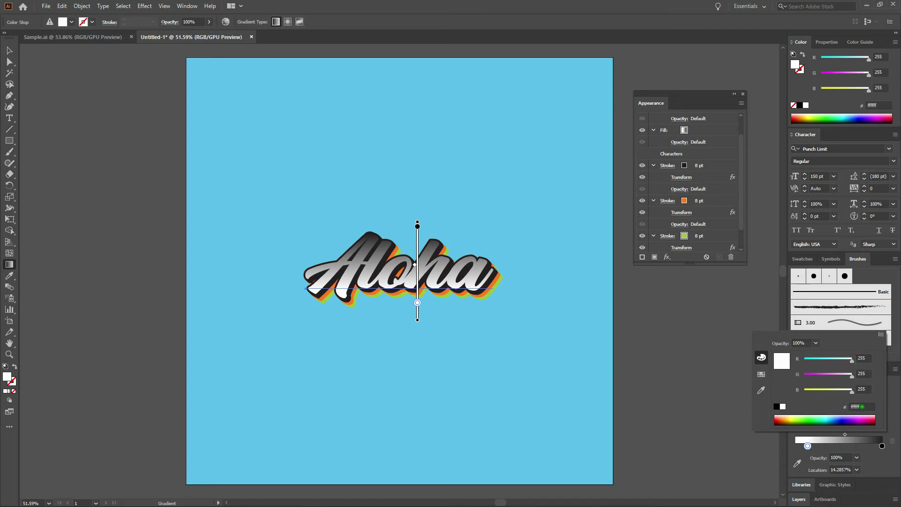
{"action": "left_click", "coordinate": [850, 409]}
{"action": "type", "text": "e"}
{"action": "type", "text": "555"}
{"action": "type", "text": "34"}
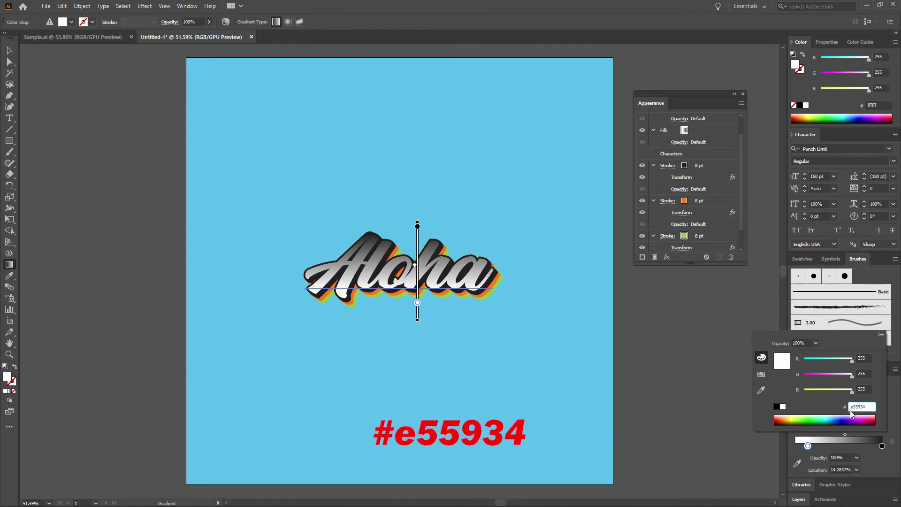
{"action": "key", "text": "Return"}
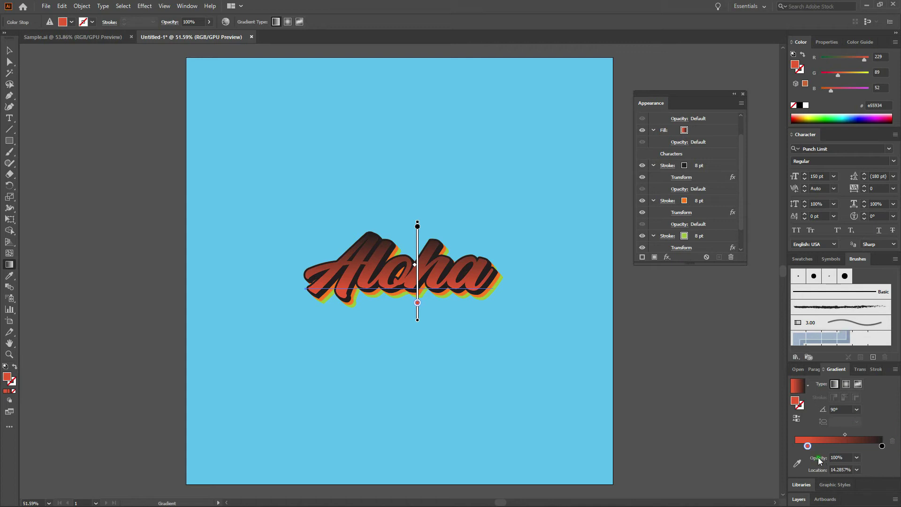
Set the red gradient stop's location to 30%
{"action": "left_click", "coordinate": [839, 470]}
{"action": "type", "text": "30"}
{"action": "key", "text": "Return"}
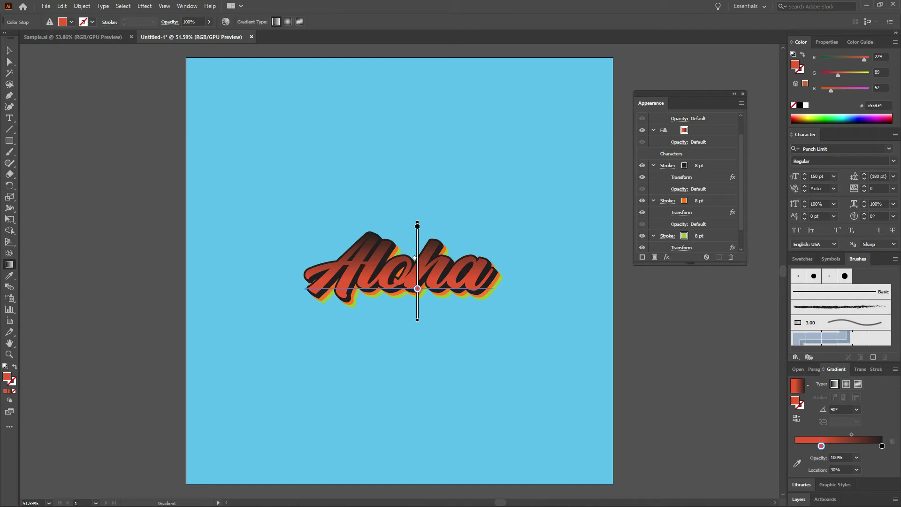
Add a gradient stop between the red and black stops and set its colour to 9bc53d
{"action": "left_click", "coordinate": [844, 446]}
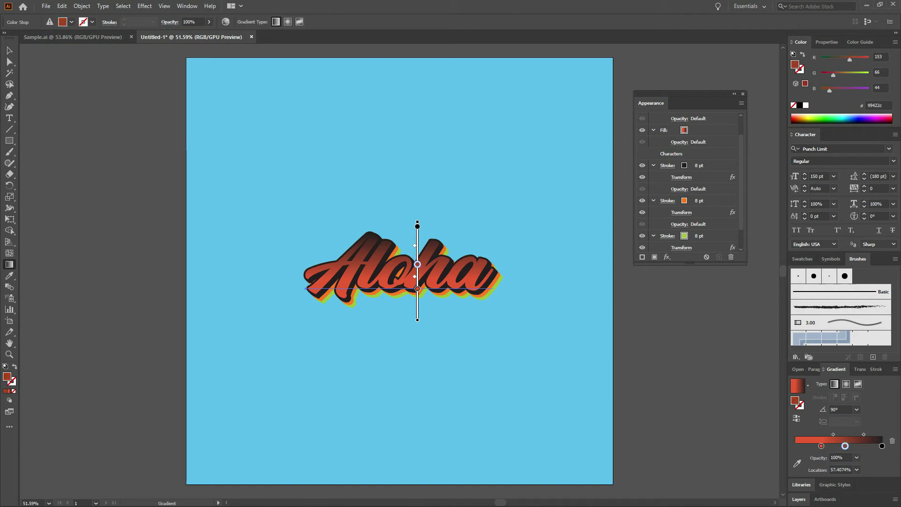
{"action": "double_click", "coordinate": [844, 446]}
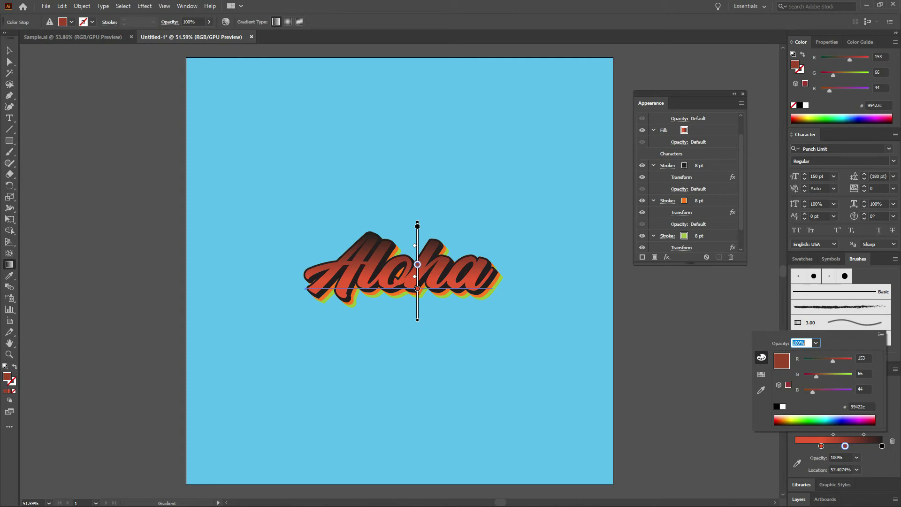
{"action": "left_click", "coordinate": [861, 407]}
{"action": "type", "text": "9bc53d"}
{"action": "key", "text": "Return"}
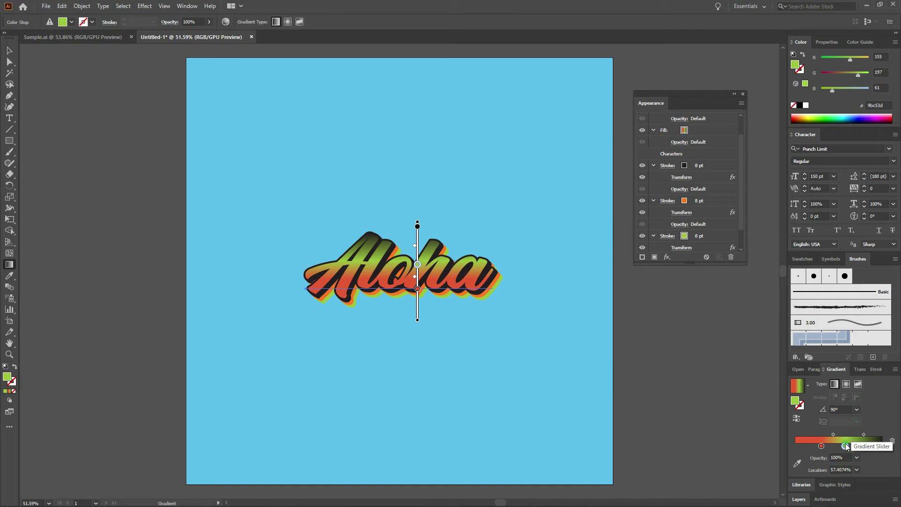
Set the green gradient stop's location to 30.1% for a hard edge against the red
{"action": "left_click", "coordinate": [840, 469]}
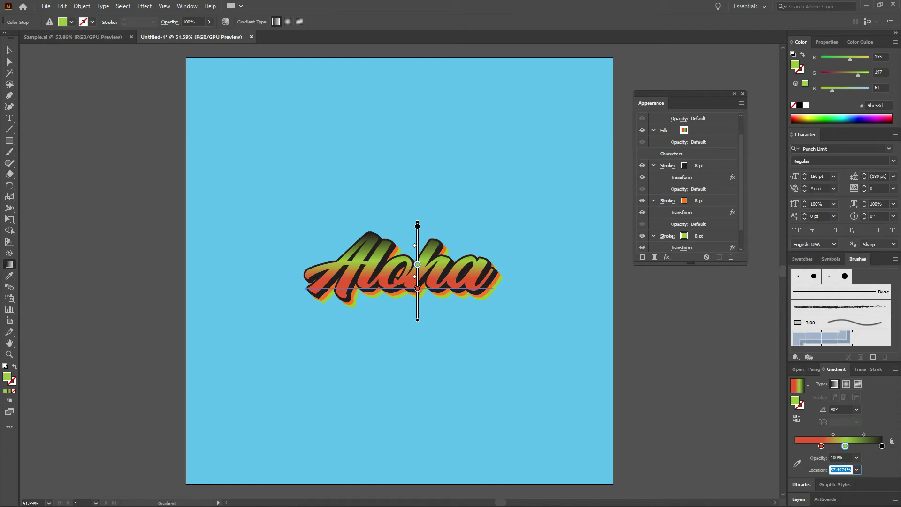
{"action": "type", "text": "30.1"}
{"action": "key", "text": "Return"}
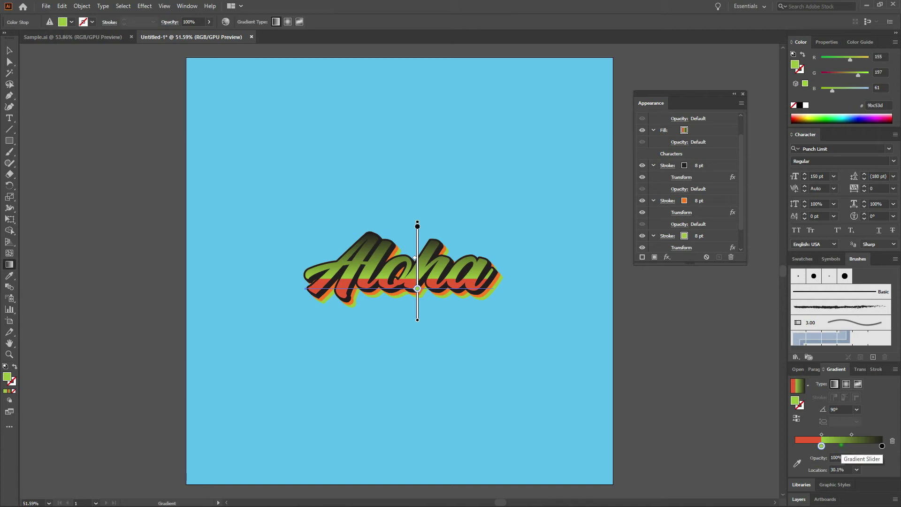
Add a second green gradient stop before the black one, with colour 9bc53d and location 35%
{"action": "left_click", "coordinate": [840, 446]}
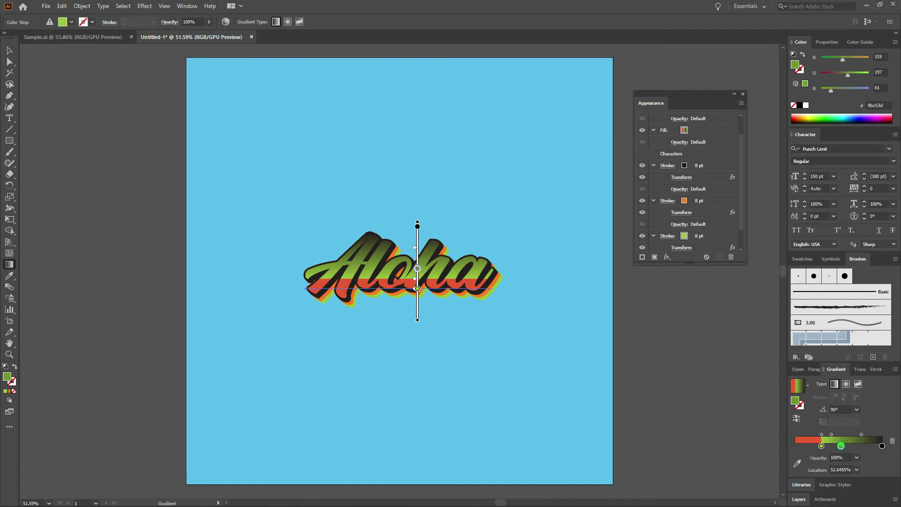
{"action": "double_click", "coordinate": [840, 446]}
{"action": "left_click", "coordinate": [865, 407]}
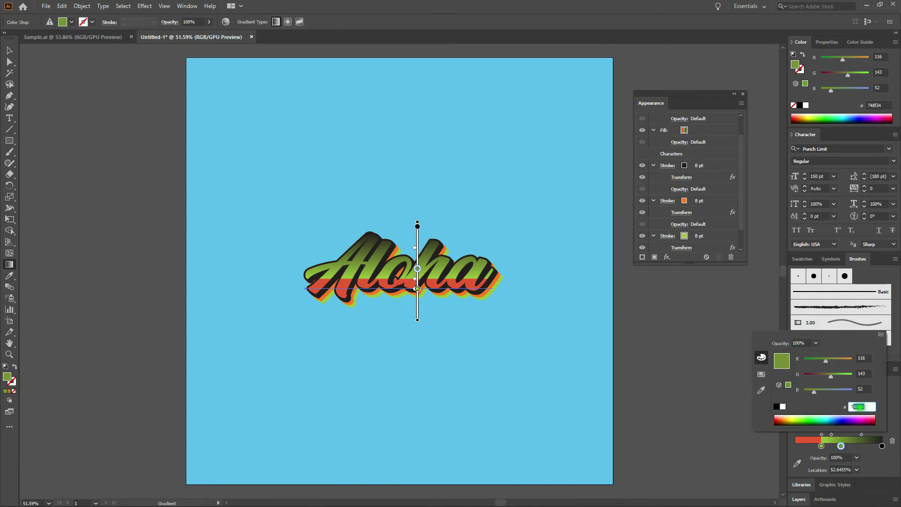
{"action": "type", "text": "53d"}
{"action": "key", "text": "Return"}
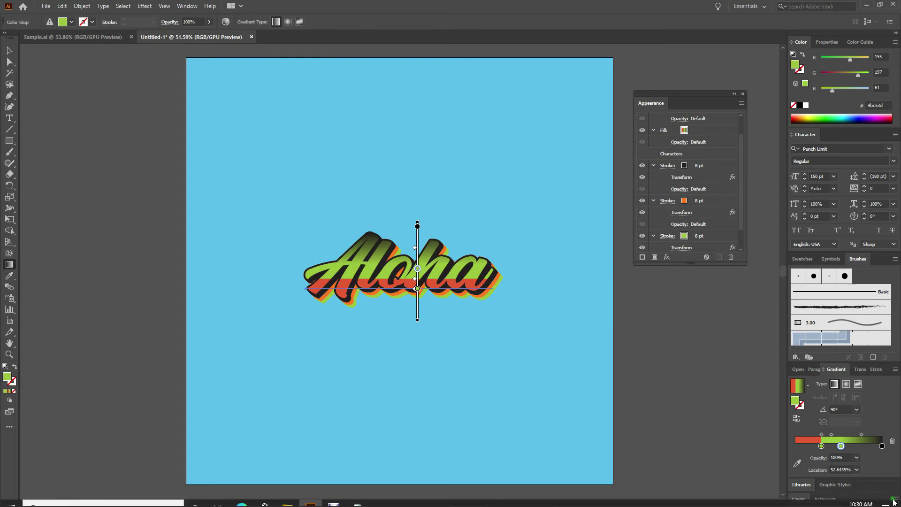
{"action": "left_click", "coordinate": [842, 469]}
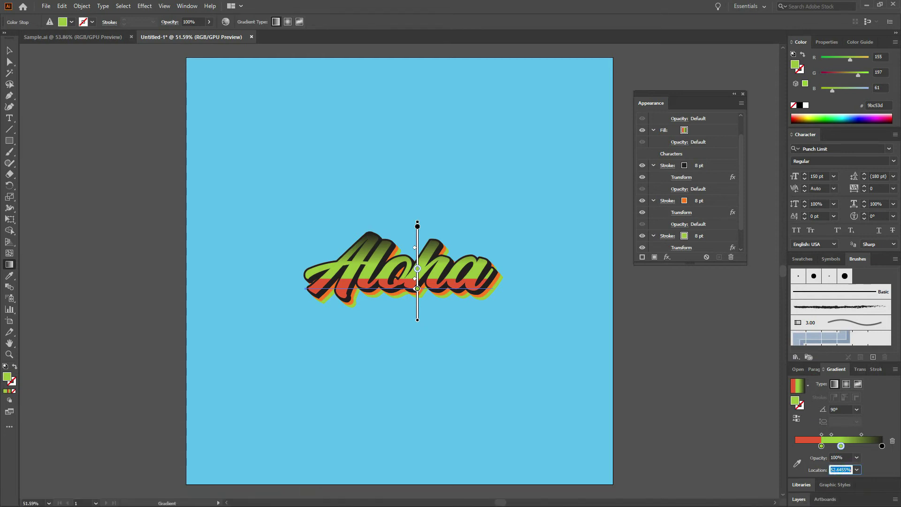
{"action": "type", "text": "35"}
{"action": "key", "text": "Return"}
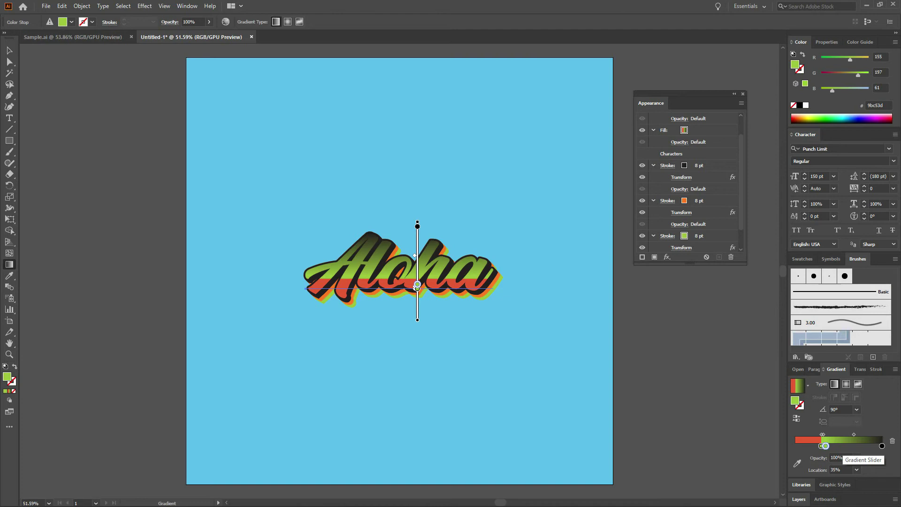
Add a yellow gradient stop with colour fde74c and set its location to 35.1% for a hard edge against the green
{"action": "left_click", "coordinate": [843, 444]}
{"action": "double_click", "coordinate": [842, 445]}
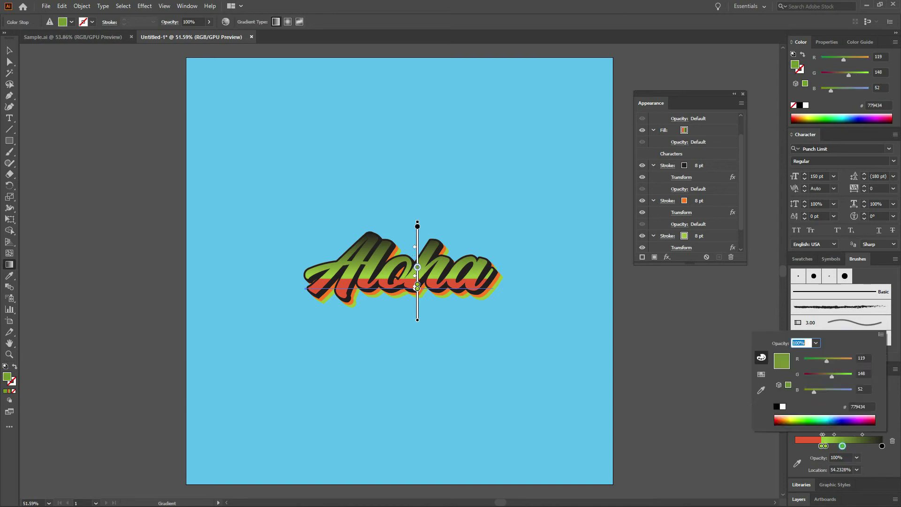
{"action": "left_click", "coordinate": [861, 407]}
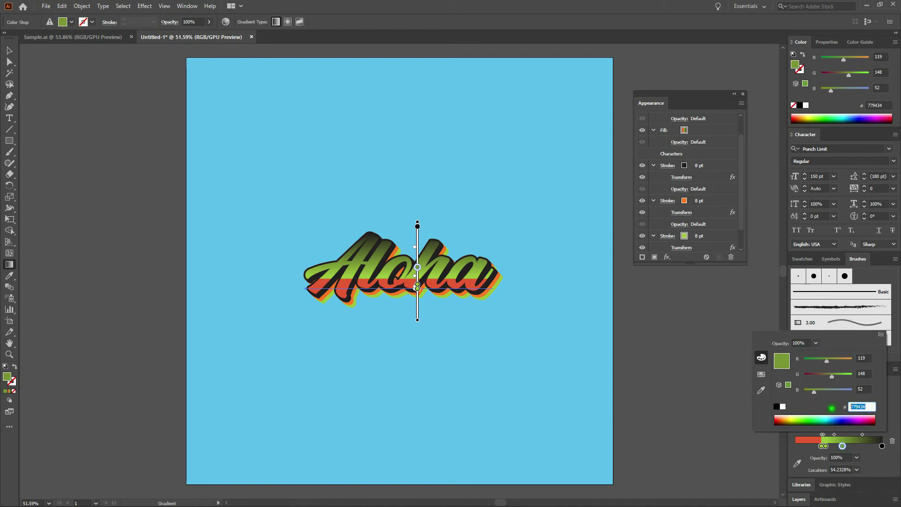
{"action": "type", "text": "fde74c"}
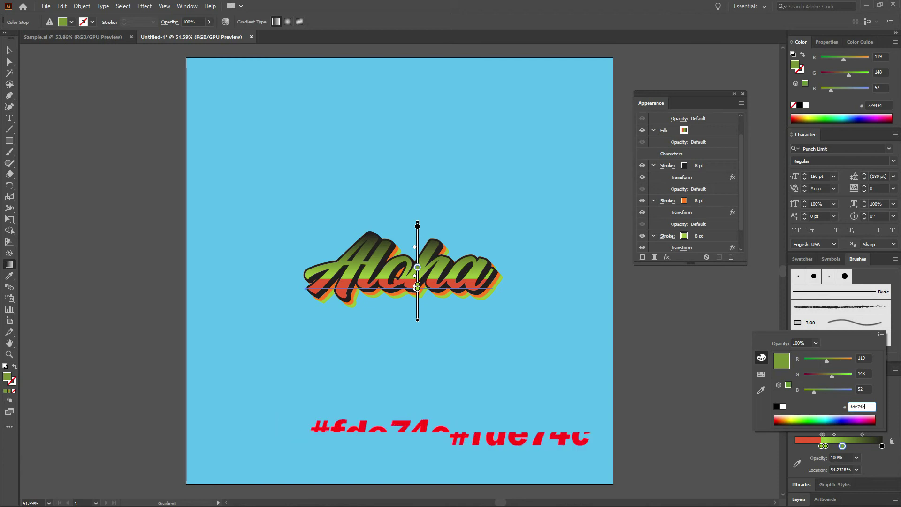
{"action": "key", "text": "Return"}
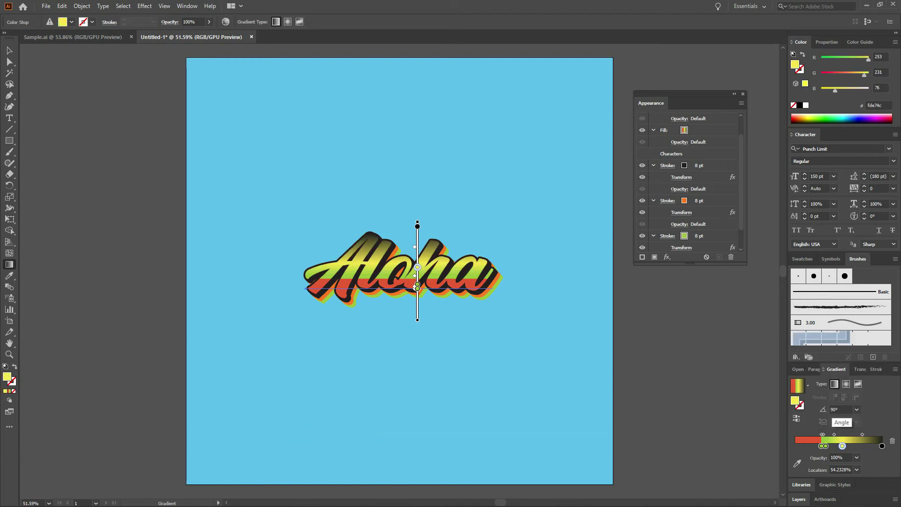
{"action": "left_click", "coordinate": [841, 469]}
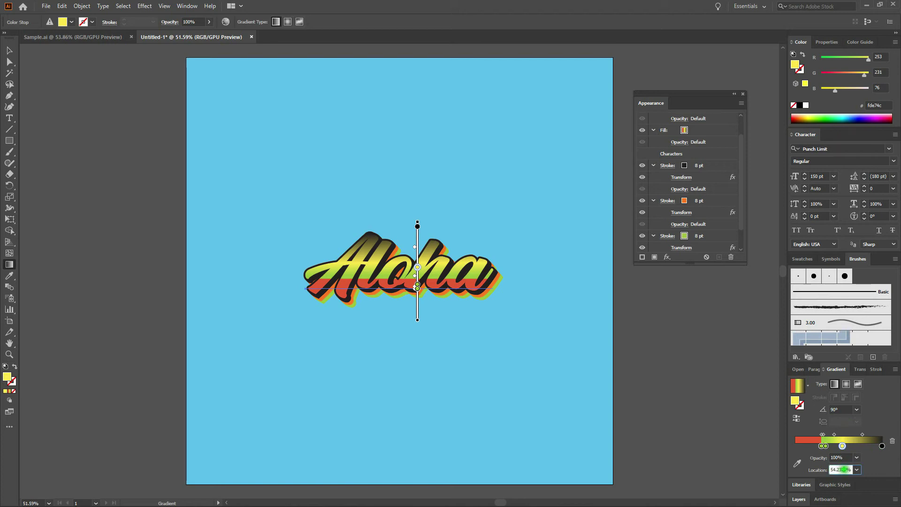
{"action": "type", "text": "35.1"}
{"action": "key", "text": "Return"}
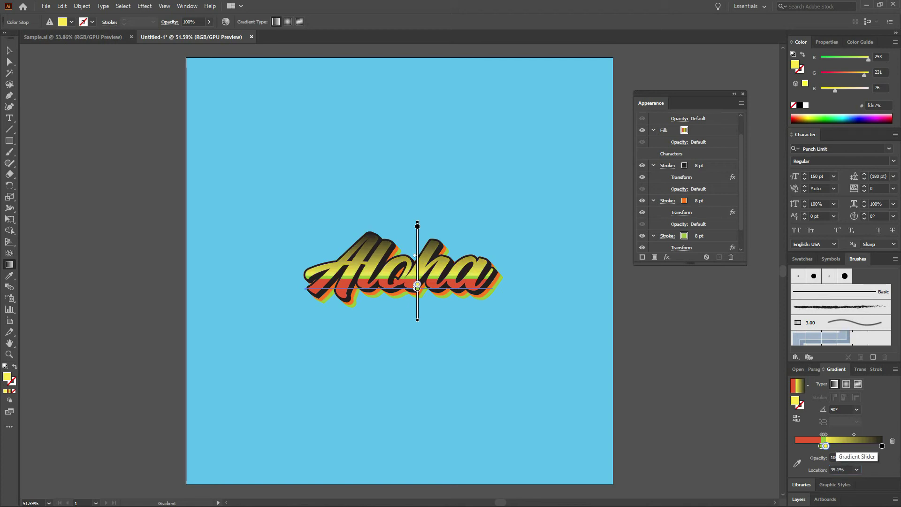
Add a second yellow gradient stop with colour fde74c and set its location to 40%
{"action": "left_click", "coordinate": [843, 446]}
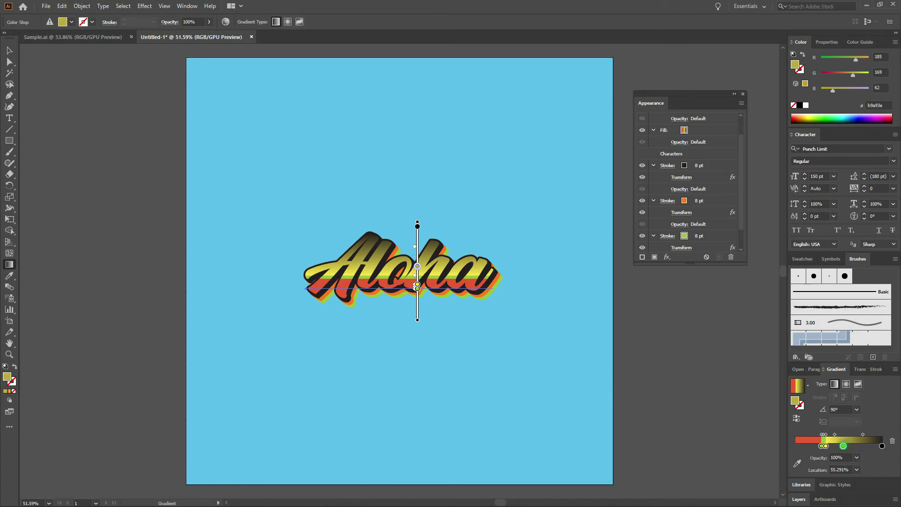
{"action": "double_click", "coordinate": [843, 445]}
{"action": "left_click", "coordinate": [868, 406]}
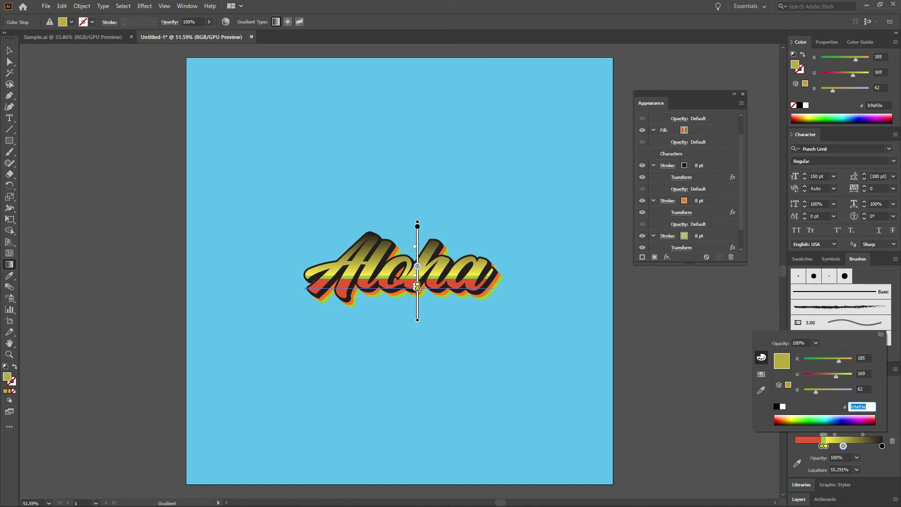
{"action": "type", "text": "f"}
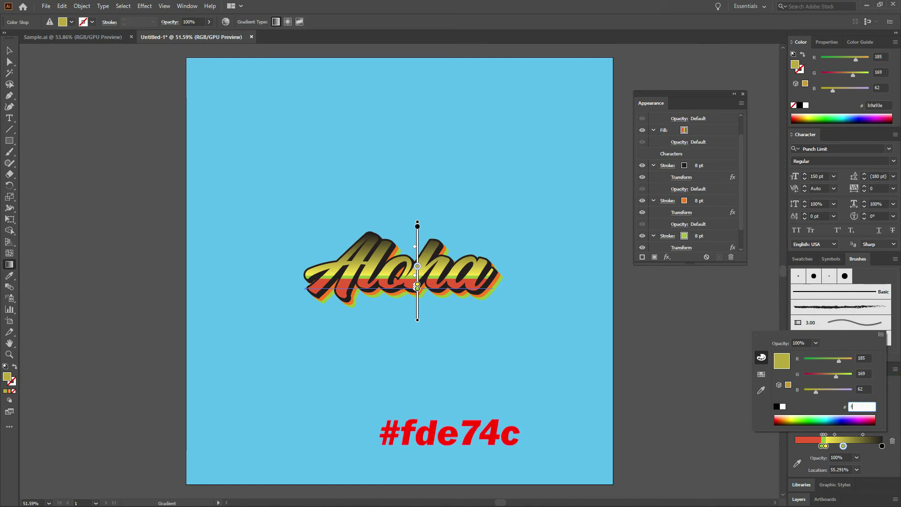
{"action": "type", "text": "de74c"}
{"action": "key", "text": "Return"}
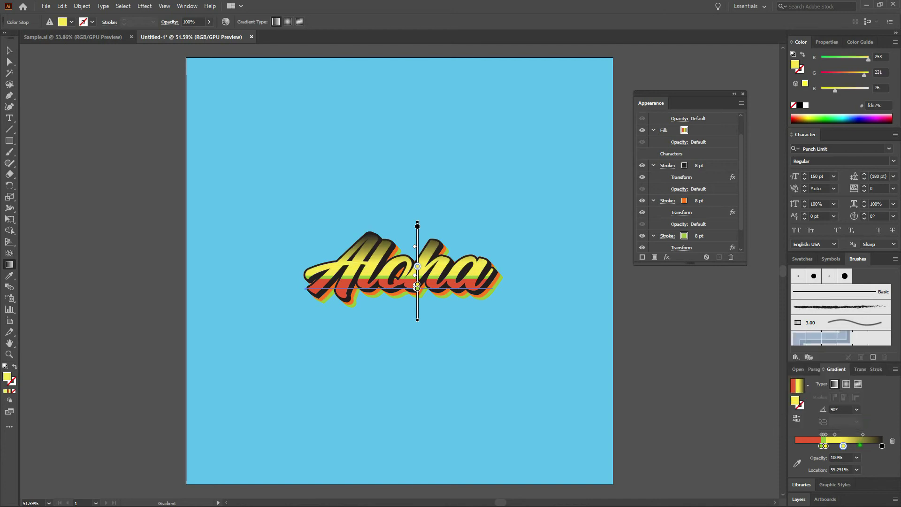
{"action": "left_click", "coordinate": [844, 469]}
{"action": "double_click", "coordinate": [844, 469]}
{"action": "type", "text": "40"}
{"action": "key", "text": "Return"}
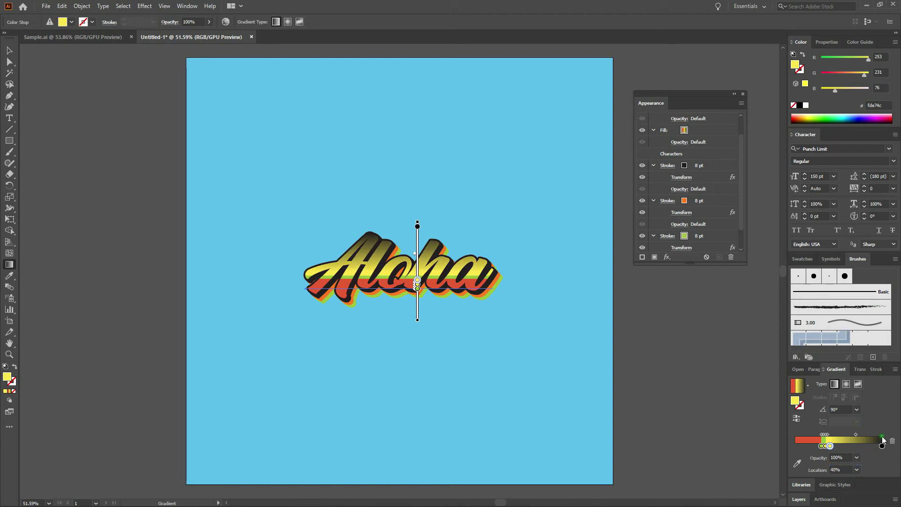
Move the black end stop inward along the gradient, switch it to RGB and set its colour to e55934
{"action": "left_click_drag", "start_coordinate": [881, 446], "coordinate": [854, 447]}
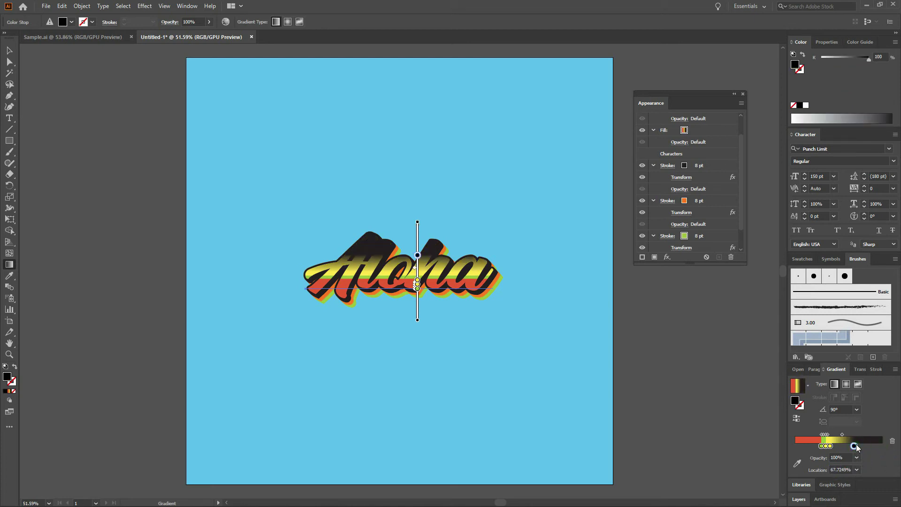
{"action": "double_click", "coordinate": [853, 446]}
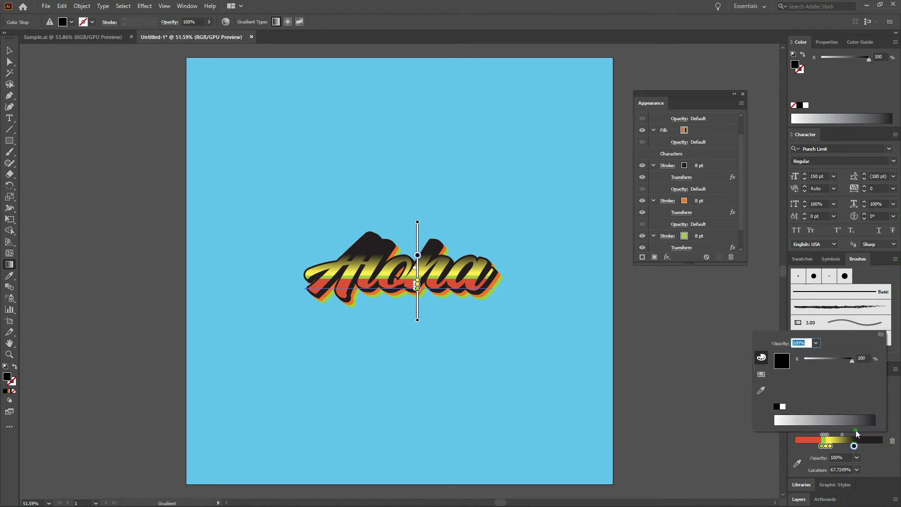
{"action": "left_click", "coordinate": [880, 334]}
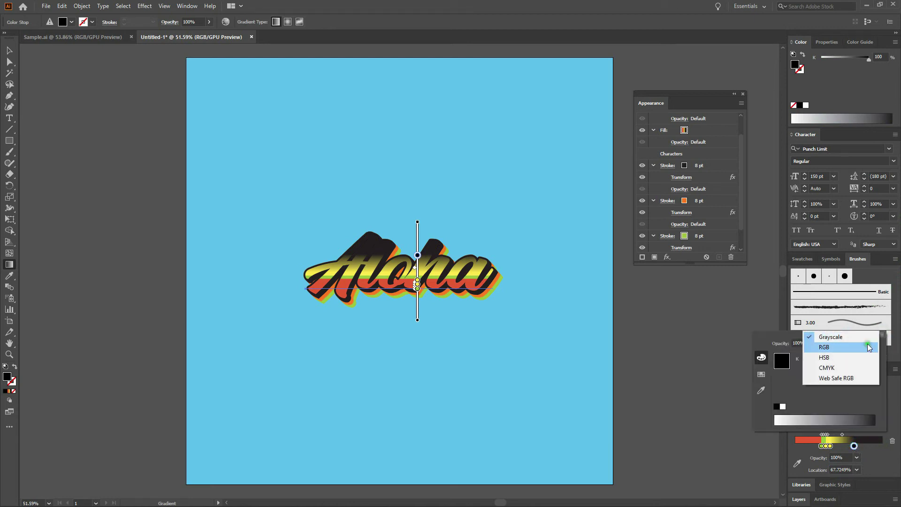
{"action": "left_click", "coordinate": [868, 347]}
{"action": "left_click", "coordinate": [863, 408]}
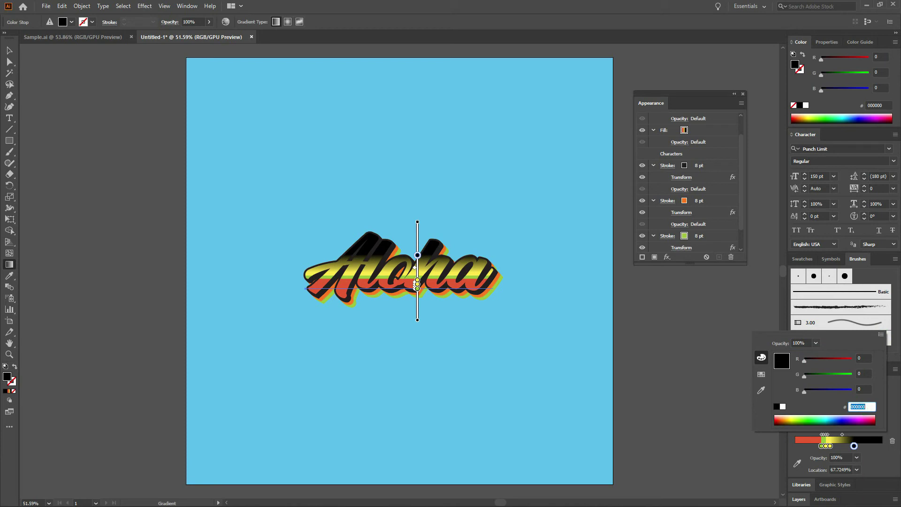
{"action": "type", "text": "e55"}
{"action": "type", "text": "5934"}
{"action": "key", "text": "Return"}
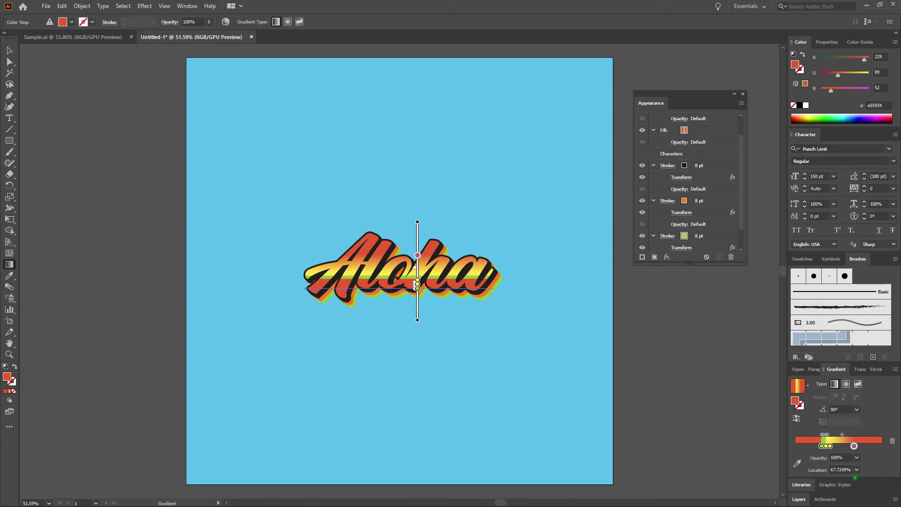
Set the location of the last red gradient stop to 40.1% for a hard edge against the yellow
{"action": "left_click", "coordinate": [843, 469]}
{"action": "type", "text": "40.1"}
{"action": "key", "text": "Return"}
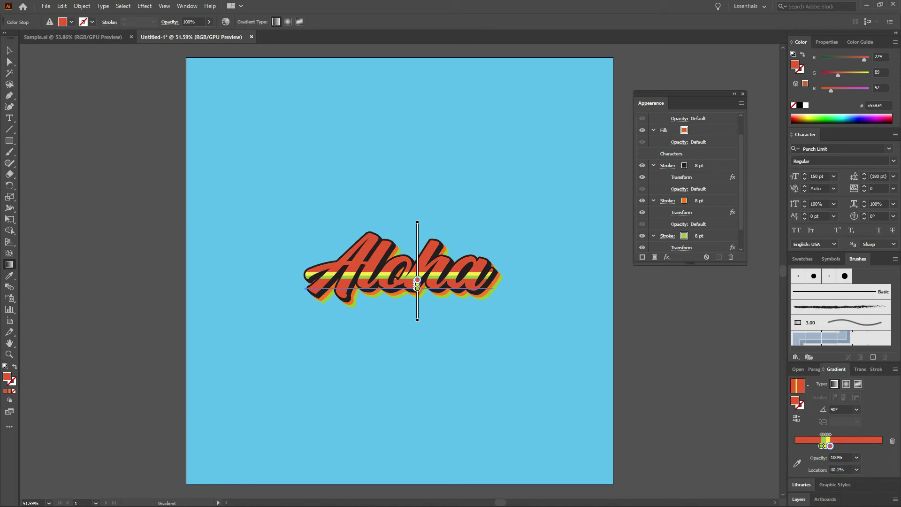
Leave gradient editing with the Selection tool and deselect the Aloha text
{"action": "key", "text": "v"}
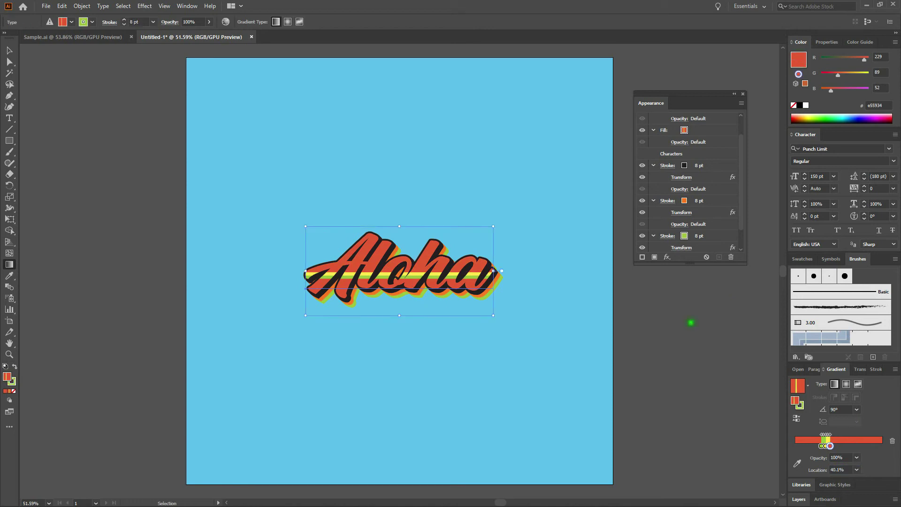
{"action": "left_click", "coordinate": [690, 323]}
{"action": "left_click", "coordinate": [400, 268]}
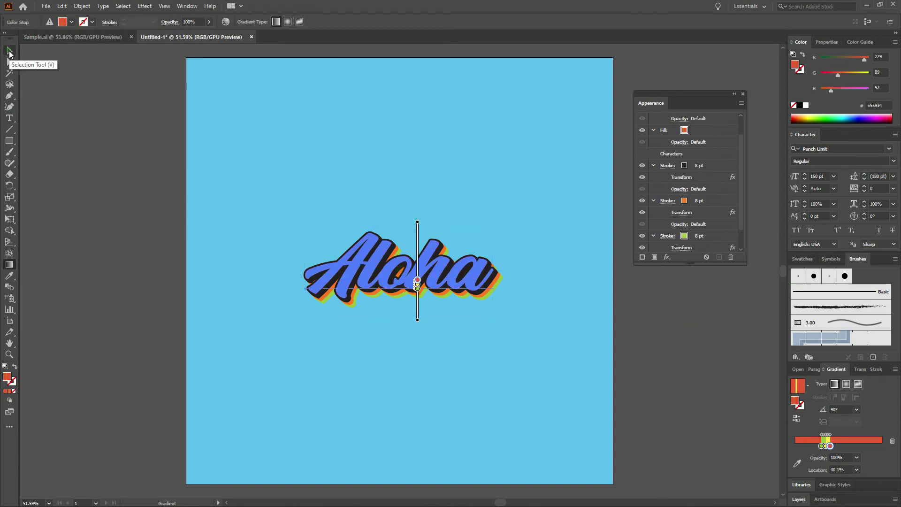
{"action": "key", "text": "v"}
{"action": "key", "text": "ctrl+shift+a"}
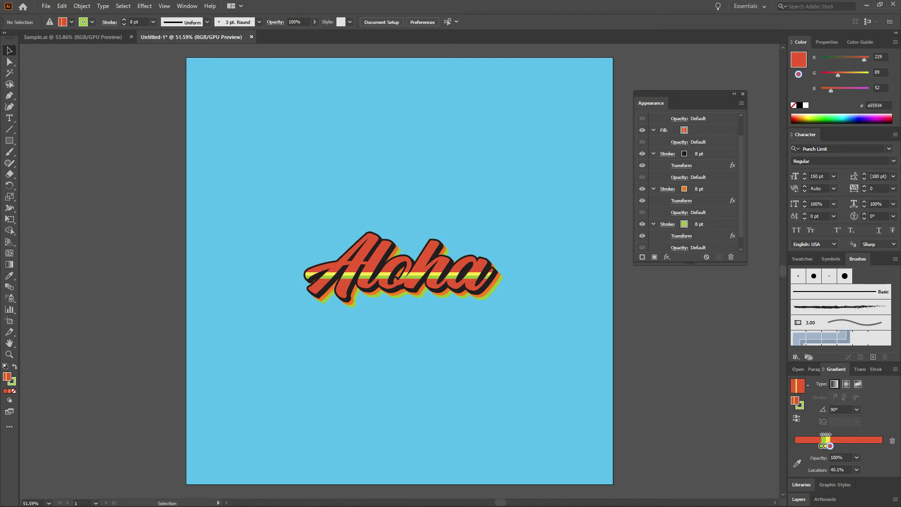
Select the Aloha text and rotate it by 8°
{"action": "left_click", "coordinate": [414, 284]}
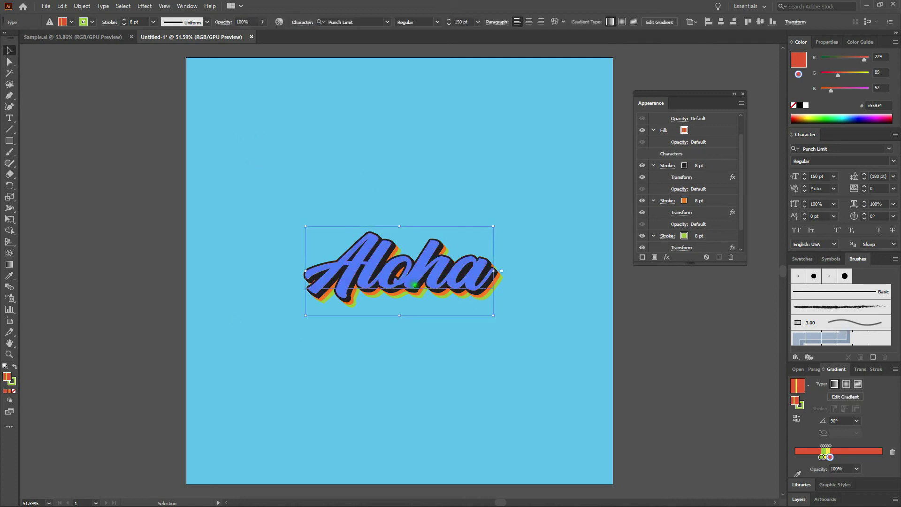
{"action": "key", "text": "period"}
{"action": "double_click", "coordinate": [11, 187]}
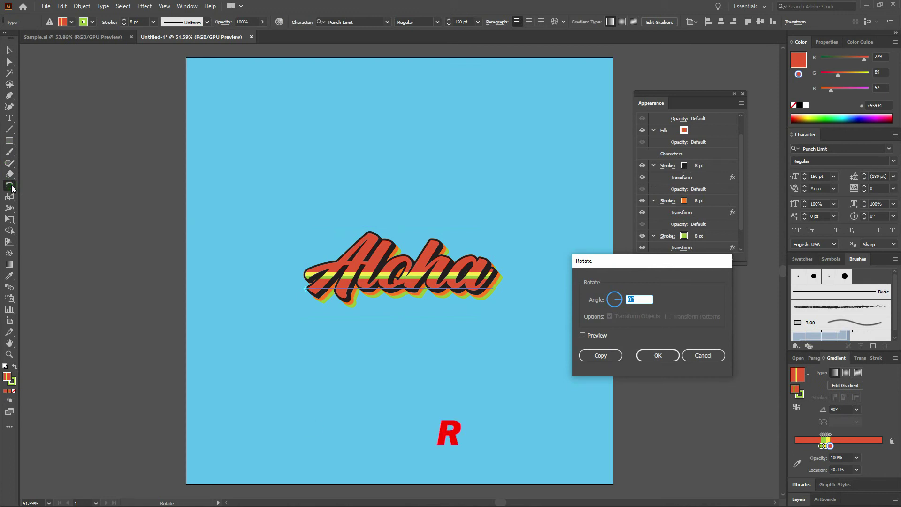
{"action": "type", "text": "8"}
{"action": "key", "text": "Return"}
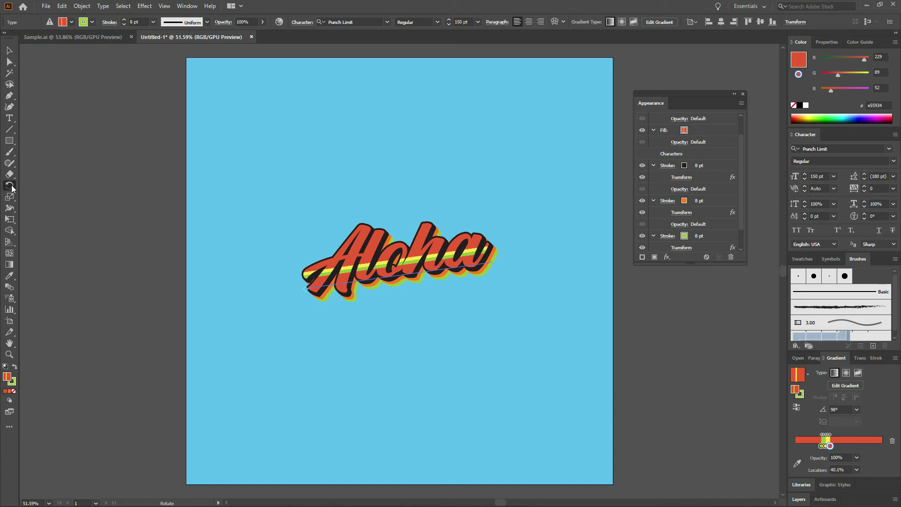
Replace the word Aloha in the live text with "Hawaii", finish text editing and deselect it
{"action": "left_click", "coordinate": [9, 118]}
{"action": "double_click", "coordinate": [429, 265]}
{"action": "key", "text": "Escape"}
{"action": "double_click", "coordinate": [429, 266]}
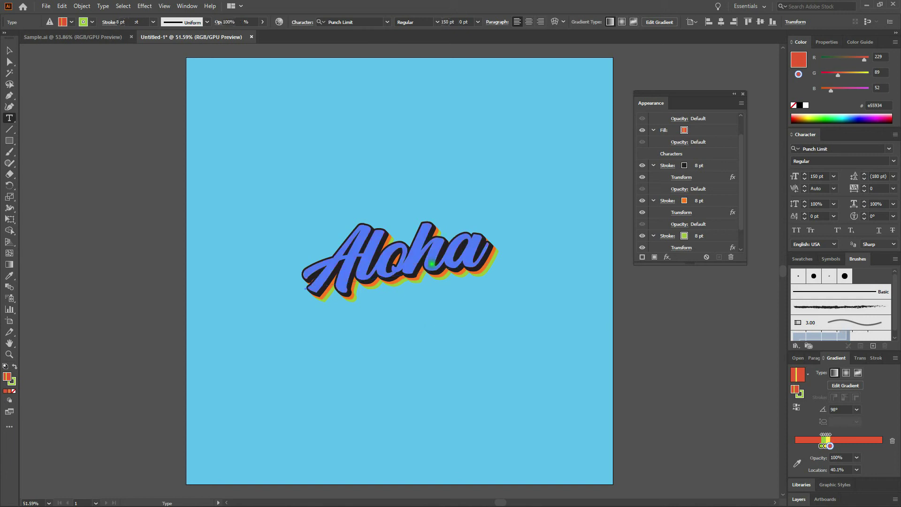
{"action": "key", "text": "ctrl+a"}
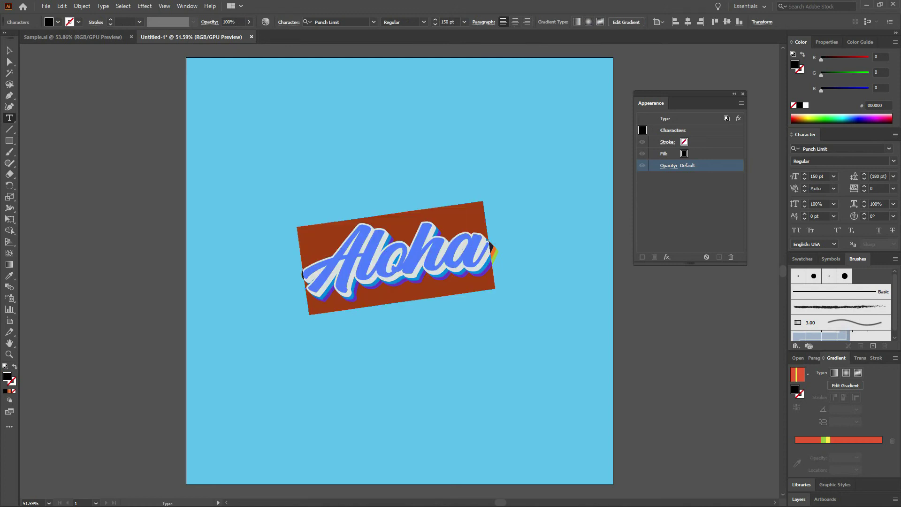
{"action": "type", "text": "Hawaii"}
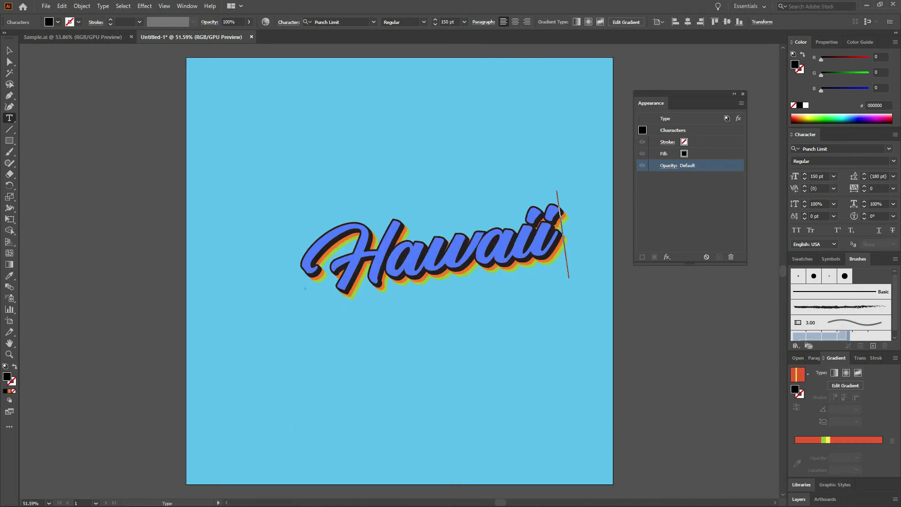
{"action": "key", "text": "Escape"}
{"action": "key", "text": "period"}
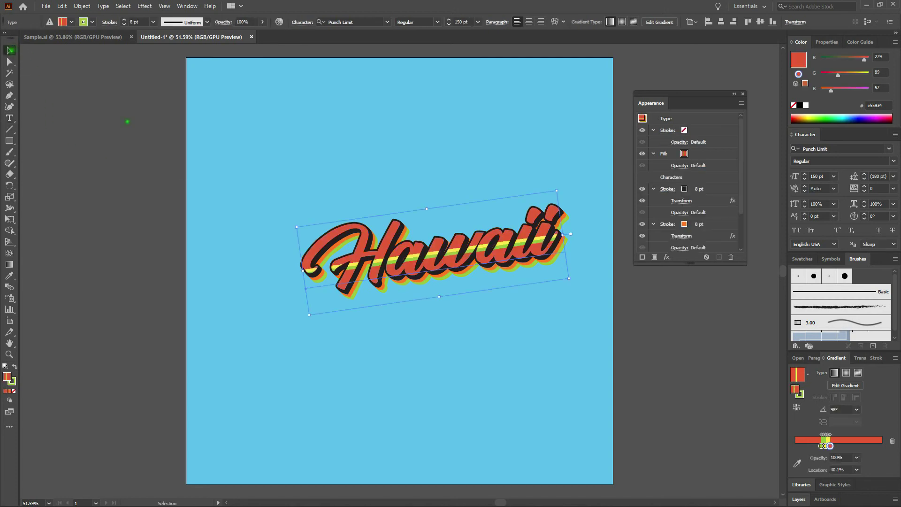
{"action": "key", "text": "ctrl+shift+a"}
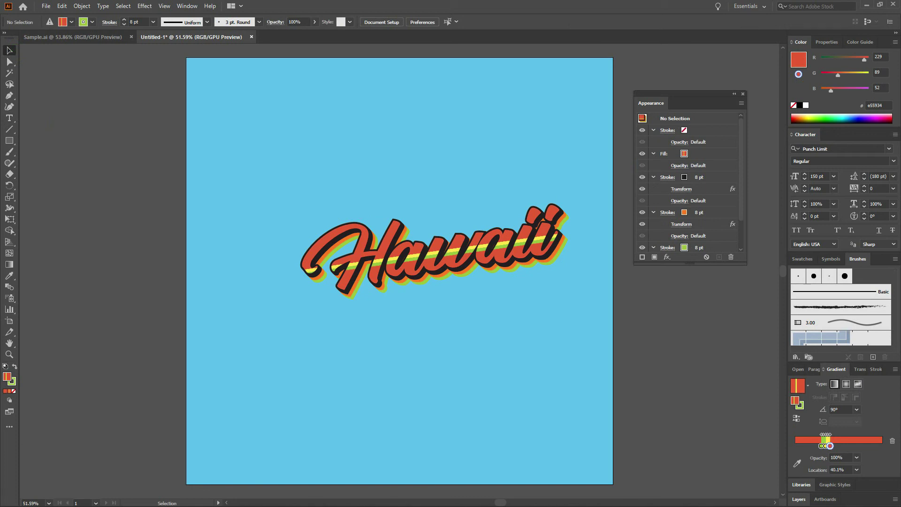
Select the Hawaii text and centre it horizontally and vertically on the artboard
{"action": "key", "text": "ctrl+z"}
{"action": "left_click", "coordinate": [454, 270]}
{"action": "key", "text": "ctrl+shift+z"}
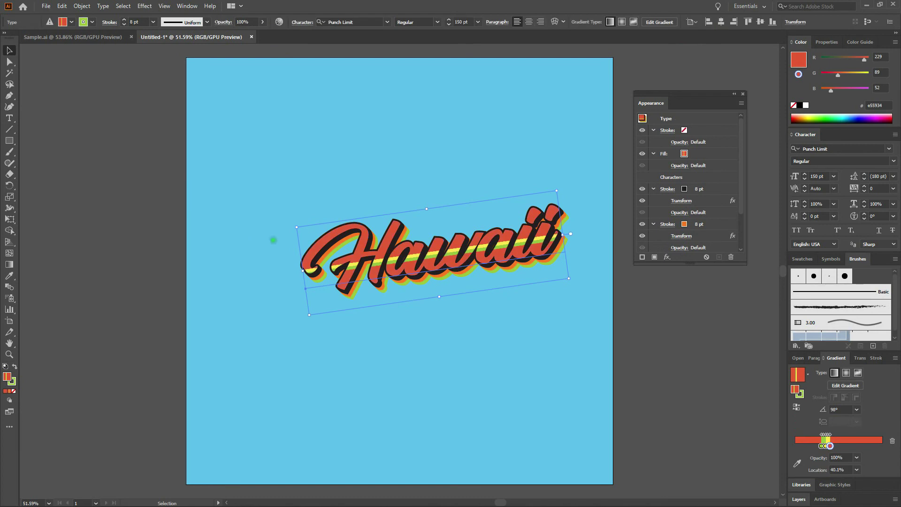
{"action": "left_click", "coordinate": [721, 22]}
{"action": "left_click", "coordinate": [759, 22]}
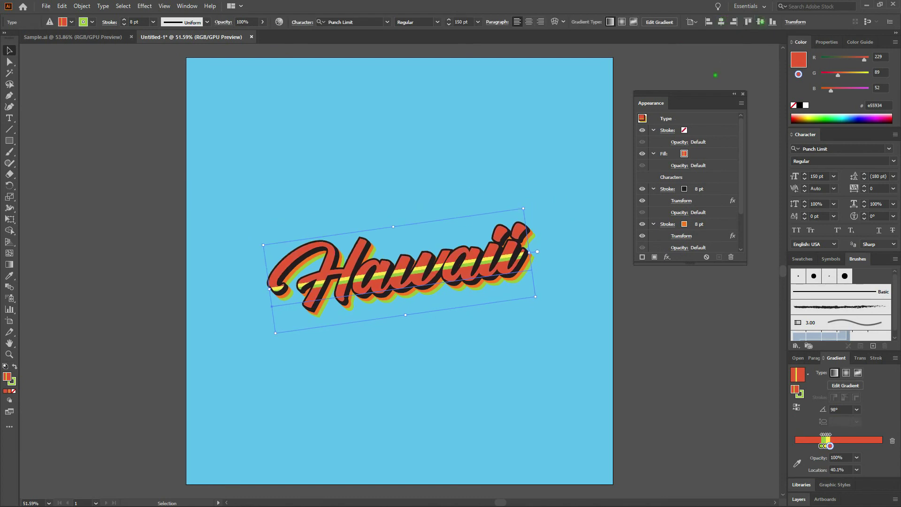
Copy the Hawaii text and paste the duplicate in front at the same position
{"action": "left_click", "coordinate": [497, 108]}
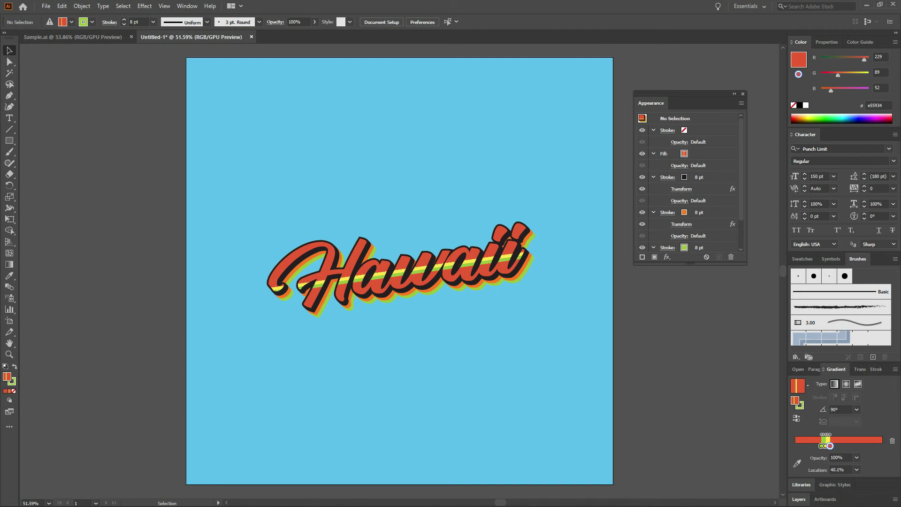
{"action": "left_click", "coordinate": [514, 241]}
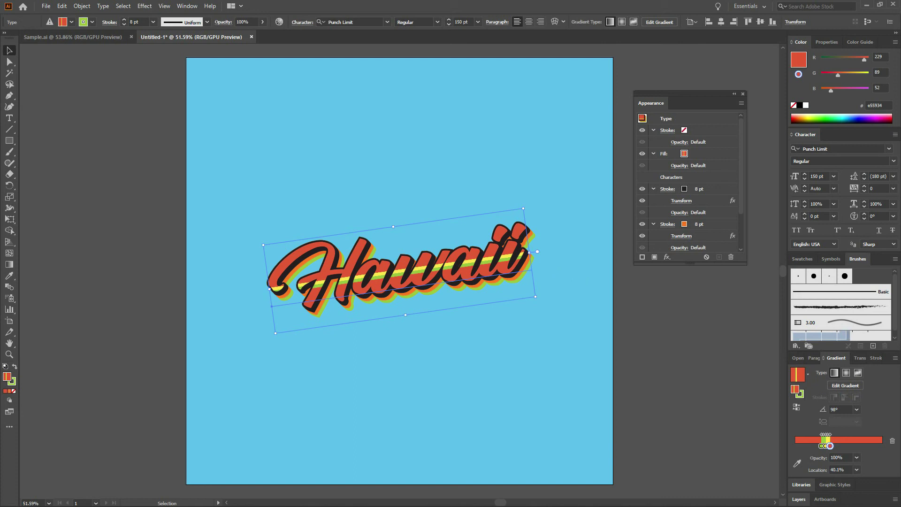
{"action": "key", "text": "ctrl+c"}
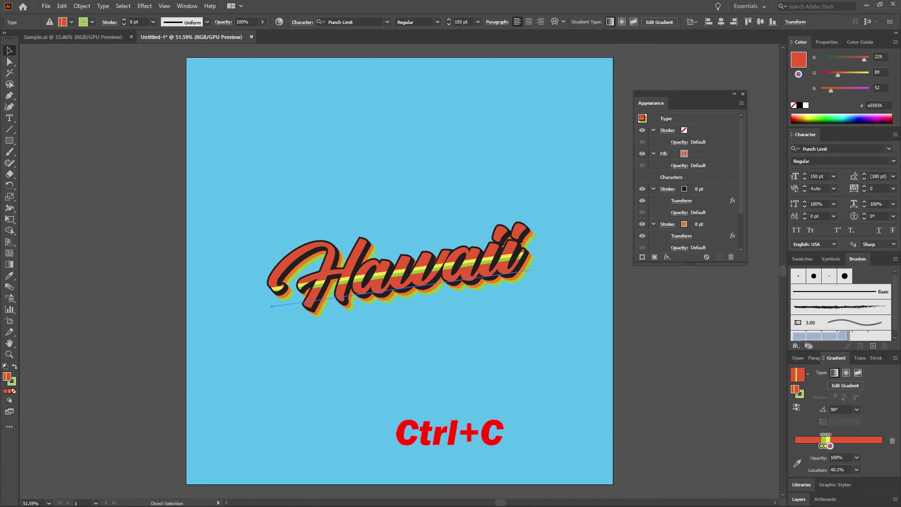
{"action": "key", "text": "ctrl+f"}
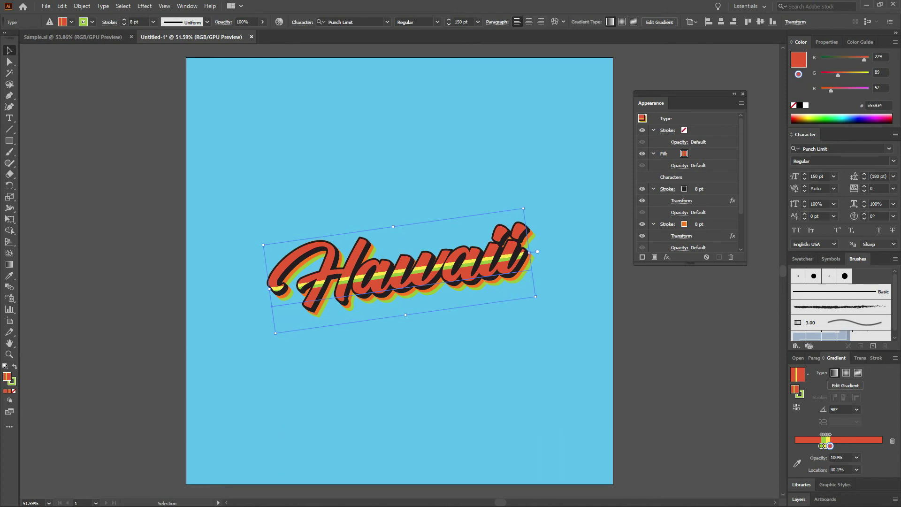
Move the duplicate straight up in large increments until it sits clear above the original Hawaii text
{"action": "key", "text": "shift"}
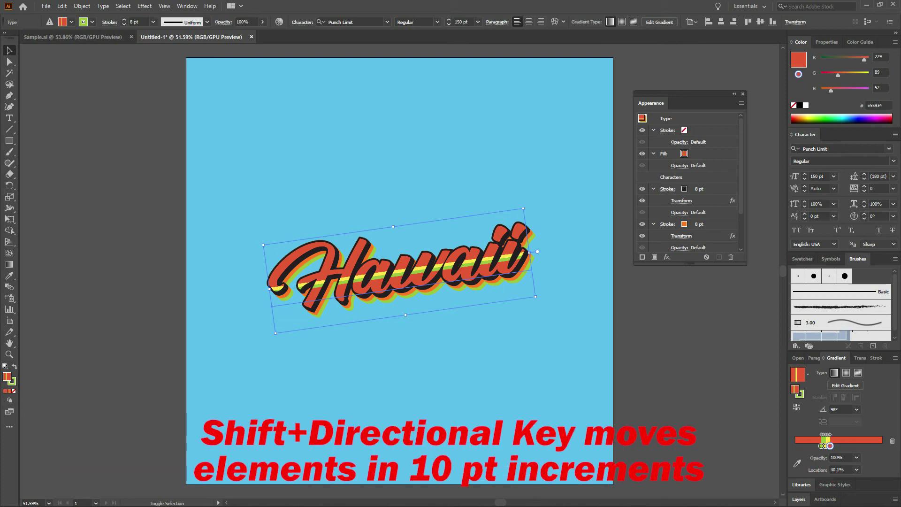
{"action": "key", "text": "shift+Up"}
{"action": "key", "text": "shift+Up"}
{"action": "key", "text": "shift+Up"}
{"action": "key", "text": "shift+Up"}
{"action": "key", "text": "shift+Up"}
{"action": "key", "text": "shift+Up"}
{"action": "key", "text": "shift+Up"}
{"action": "key", "text": "shift+Up"}
{"action": "key", "text": "shift+Up"}
{"action": "key", "text": "shift+Up"}
{"action": "key", "text": "shift+Up"}
{"action": "key", "text": "shift+Up"}
{"action": "key", "text": "shift+Up"}
{"action": "key", "text": "shift+Up"}
{"action": "key", "text": "shift+Up"}
{"action": "key", "text": "shift+Up"}
{"action": "key", "text": "shift+Up"}
{"action": "key", "text": "shift+Up"}
{"action": "key", "text": "shift+Up"}
{"action": "key", "text": "shift+Up"}
{"action": "key", "text": "shift+Up"}
{"action": "key", "text": "shift+Up"}
{"action": "key", "text": "shift+Up"}
{"action": "key", "text": "shift+Up"}
{"action": "key", "text": "shift+Up"}
{"action": "key", "text": "shift+Up"}
{"action": "key", "text": "shift+Up"}
{"action": "key", "text": "shift+Up"}
{"action": "key", "text": "shift+Up"}
{"action": "key", "text": "shift+Up"}
{"action": "key", "text": "shift+Up"}
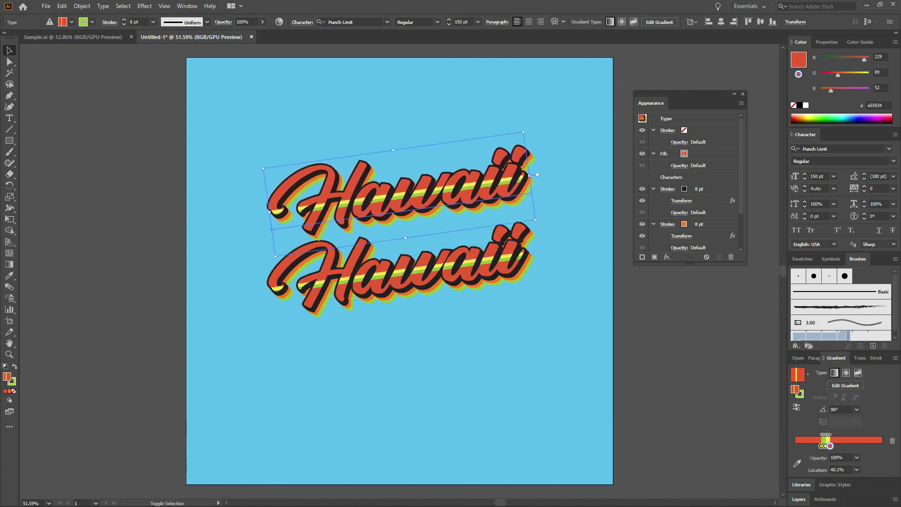
{"action": "key", "text": "shift+Up"}
{"action": "key", "text": "shift+Up"}
{"action": "key", "text": "shift+Up"}
{"action": "key", "text": "shift+Up"}
{"action": "key", "text": "shift+Up"}
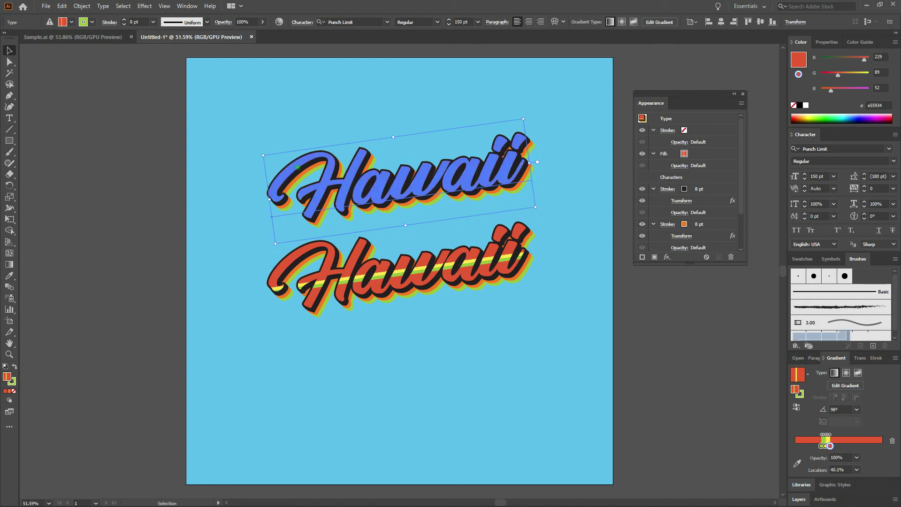
Replace the wording of the upper copy with "Aloha from", finish text editing and deselect it
{"action": "triple_click", "coordinate": [389, 216]}
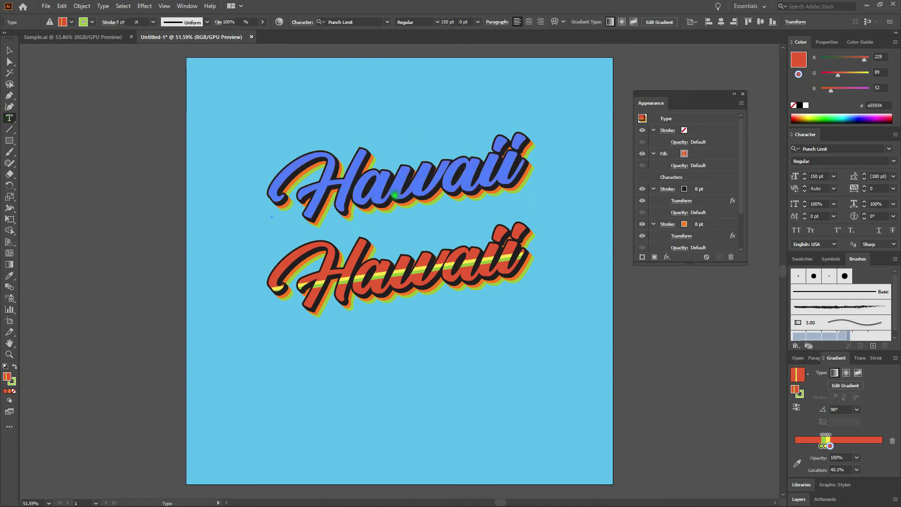
{"action": "key", "text": "ctrl+a"}
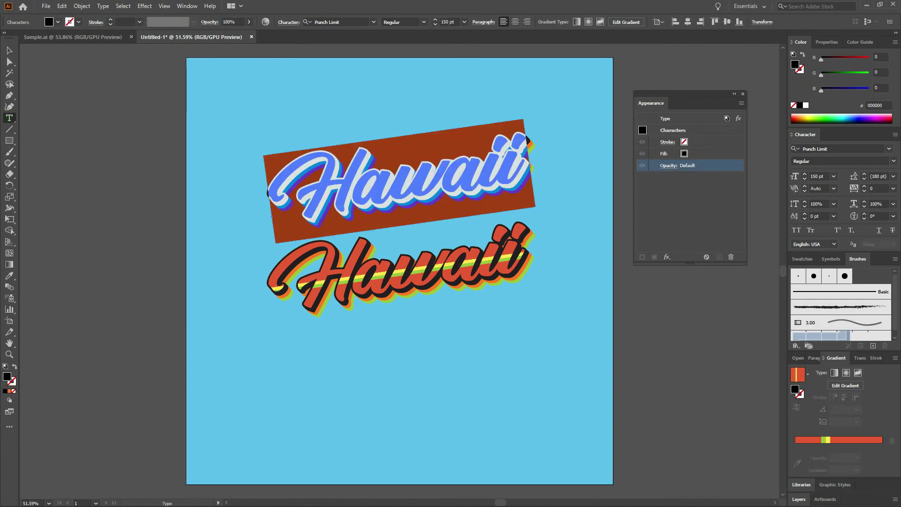
{"action": "type", "text": "Al"}
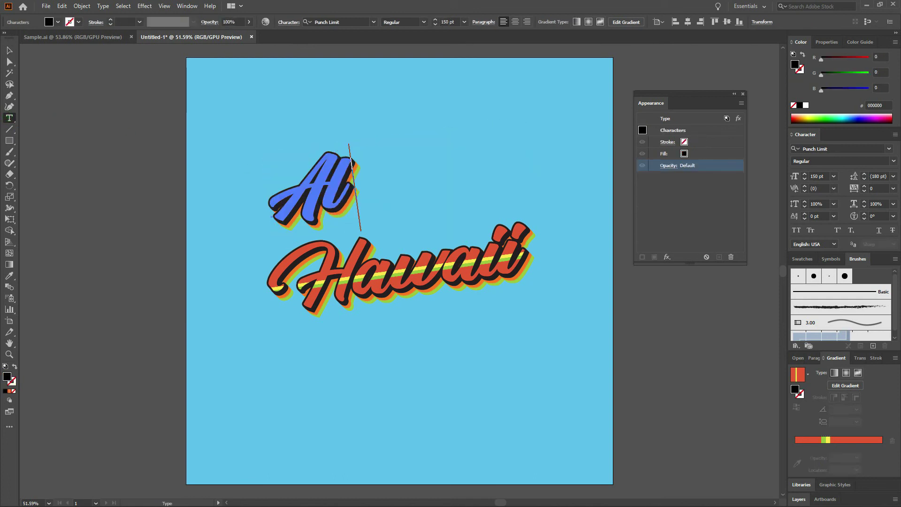
{"action": "type", "text": "oha from"}
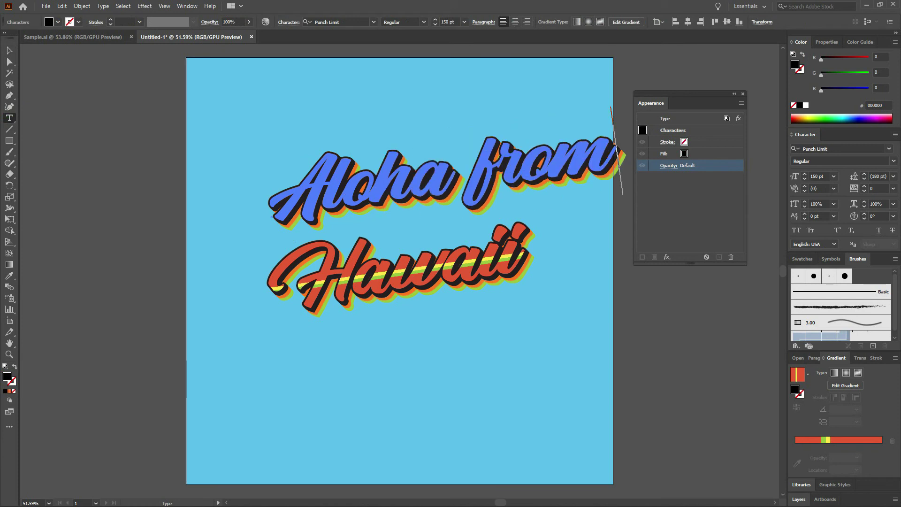
{"action": "left_click", "coordinate": [10, 50]}
{"action": "left_click", "coordinate": [116, 127]}
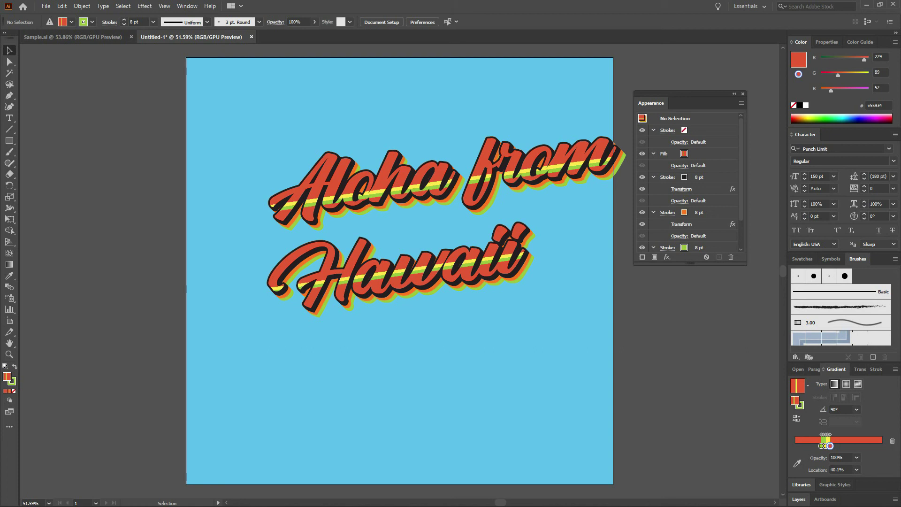
Scale the "Aloha from" text uniformly to 30%, including its strokes and effects
{"action": "left_click", "coordinate": [305, 192]}
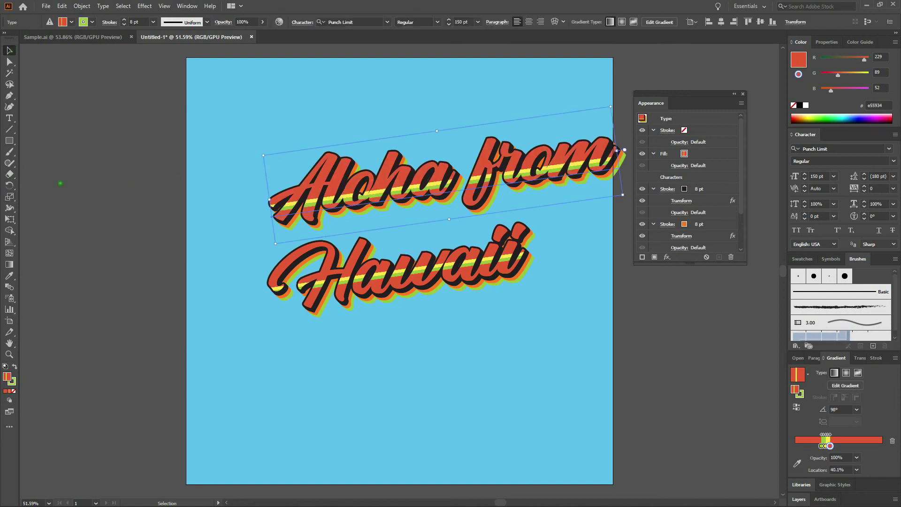
{"action": "double_click", "coordinate": [9, 198]}
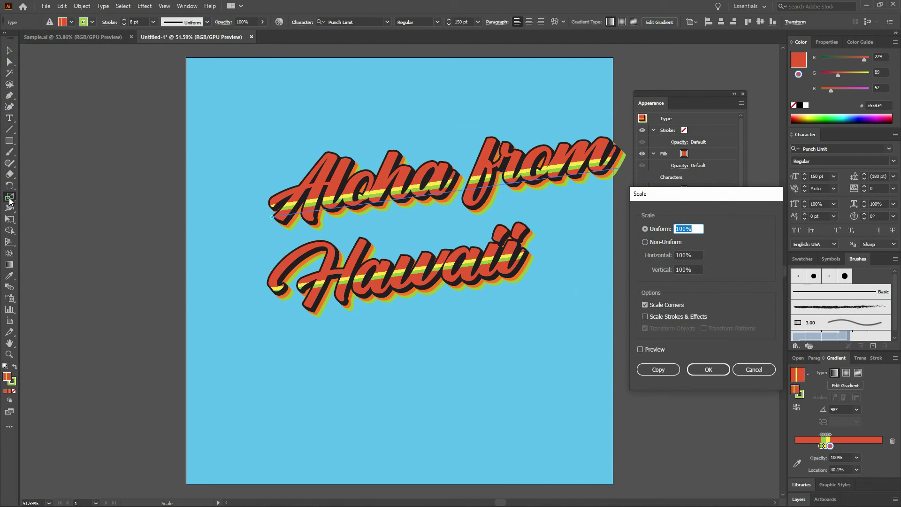
{"action": "type", "text": "30"}
{"action": "left_click", "coordinate": [646, 317]}
{"action": "left_click", "coordinate": [724, 373]}
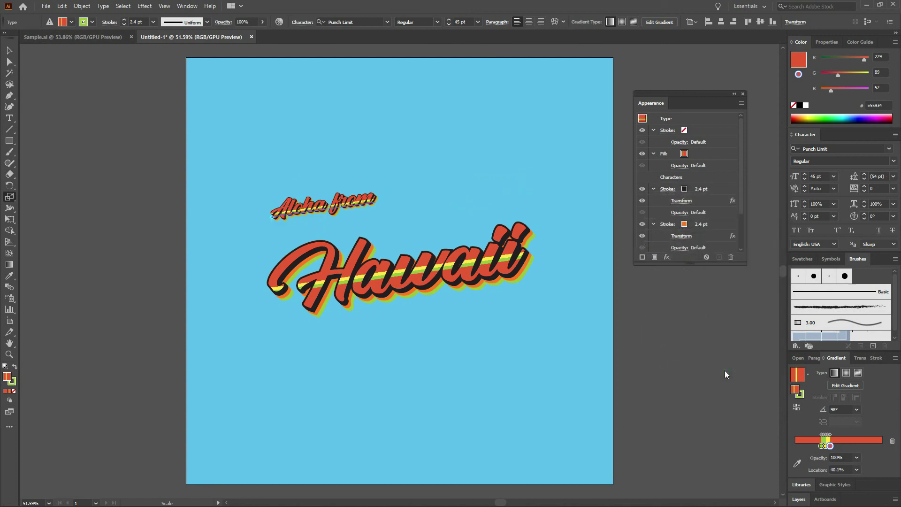
Move the small "Aloha from" text into the gap above Hawaii between the H and the final ii, and deselect it
{"action": "key", "text": "v"}
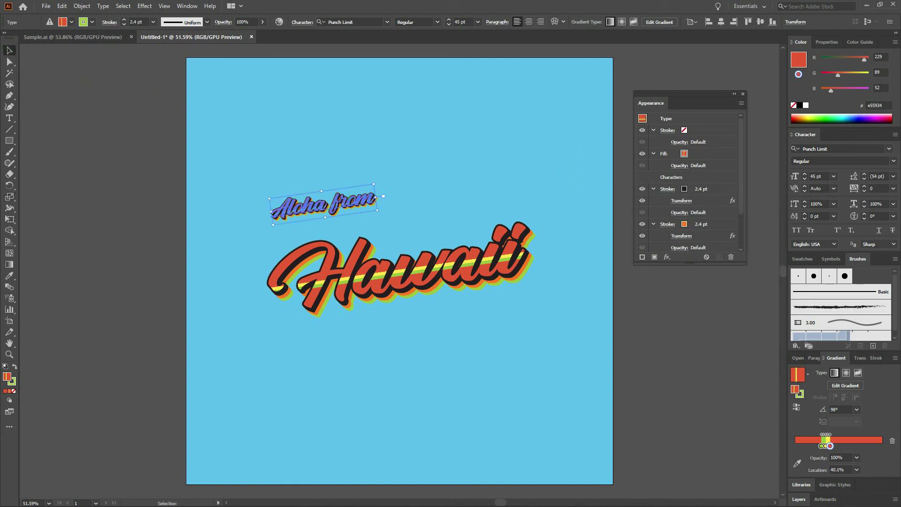
{"action": "left_click_drag", "start_coordinate": [346, 197], "coordinate": [456, 227]}
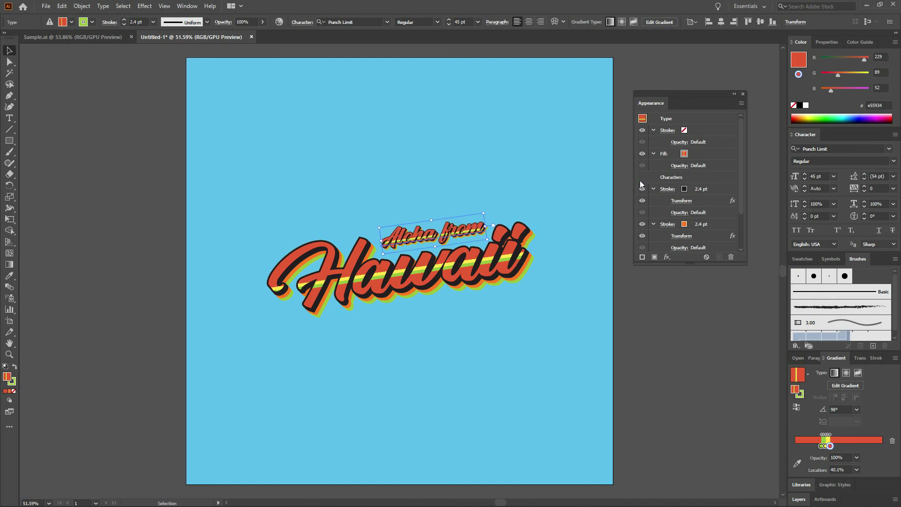
{"action": "left_click", "coordinate": [597, 184]}
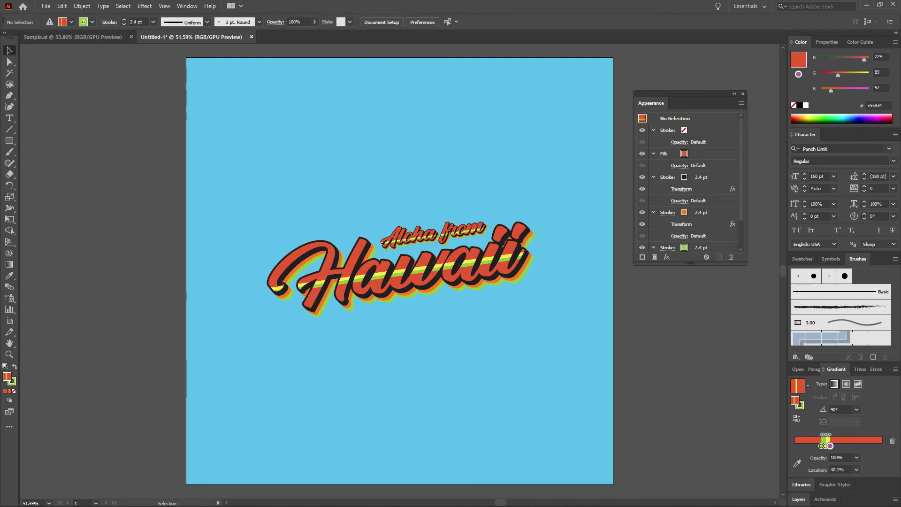
Replace the gradient fill of the "Aloha from" text with a solid red swatch and recolour that fill to hex e55934
{"action": "left_click", "coordinate": [469, 229]}
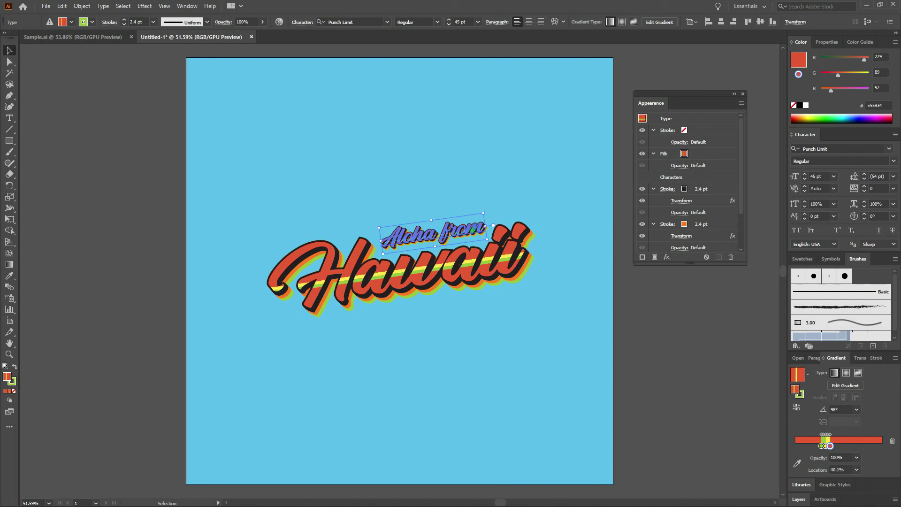
{"action": "left_click", "coordinate": [547, 221]}
{"action": "left_click", "coordinate": [449, 229]}
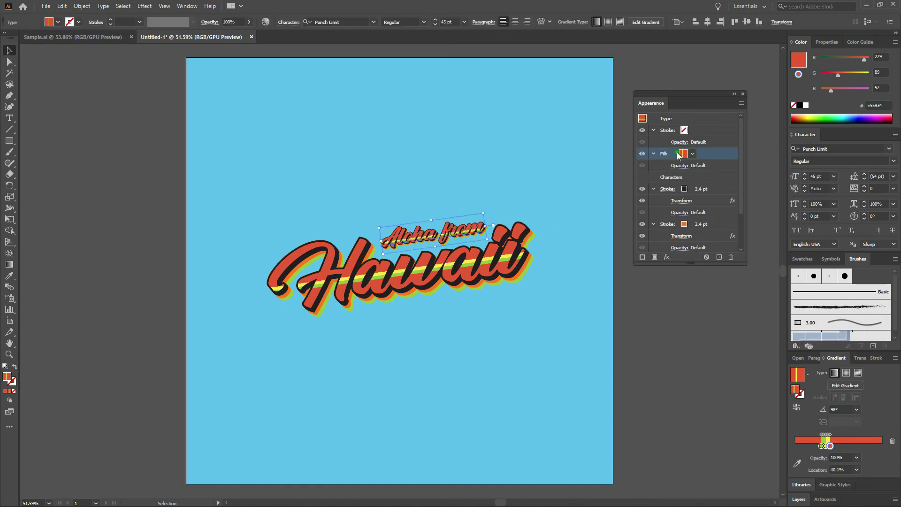
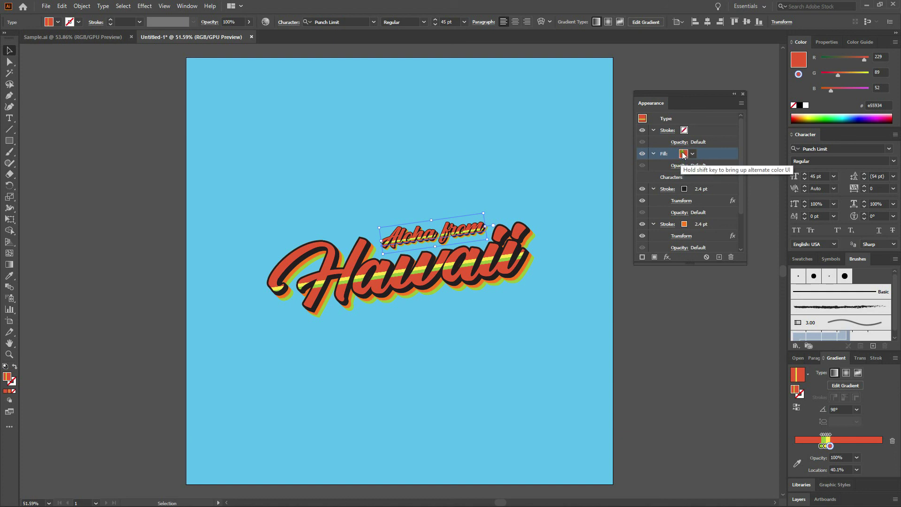
{"action": "left_click", "coordinate": [683, 155]}
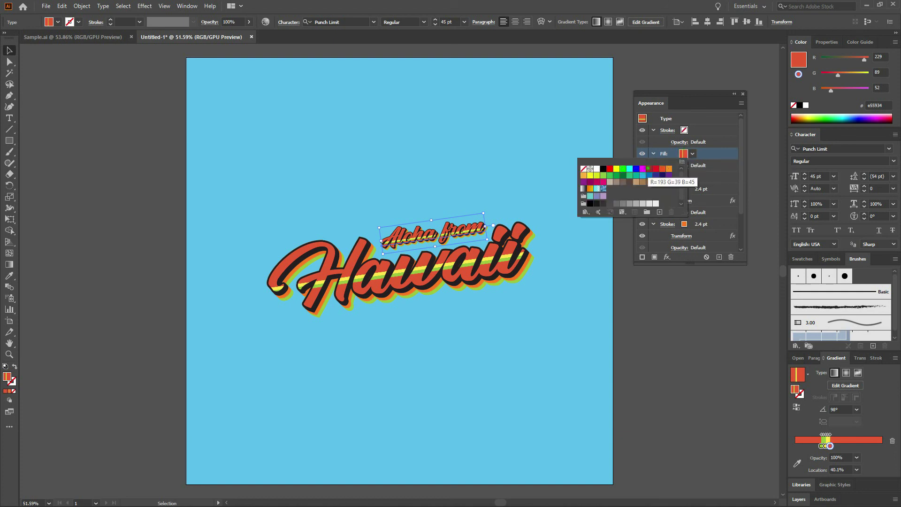
{"action": "left_click", "coordinate": [648, 169]}
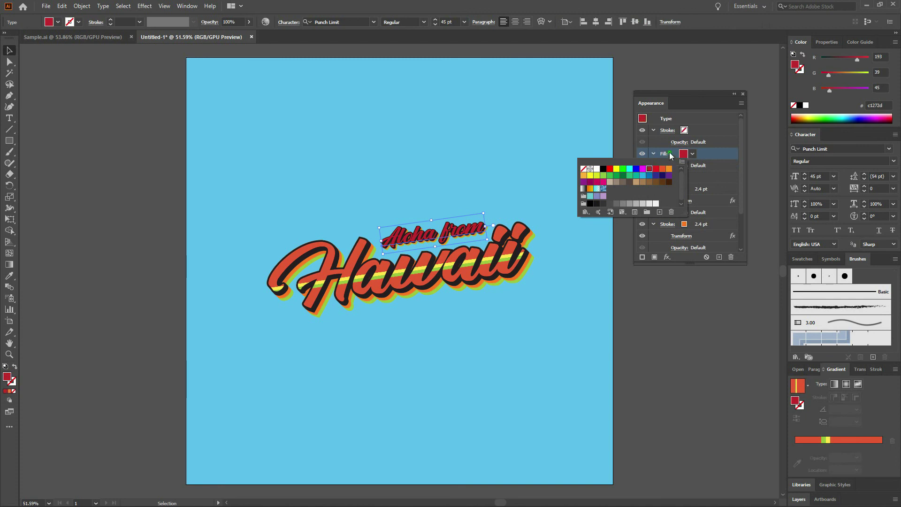
{"action": "left_click", "coordinate": [600, 125]}
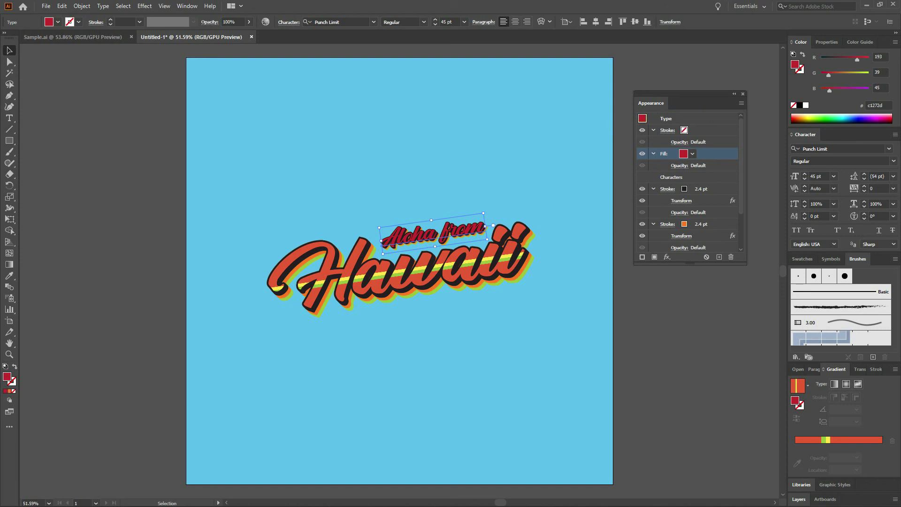
{"action": "left_click", "coordinate": [685, 155], "text": "shift"}
{"action": "left_click", "coordinate": [672, 219]}
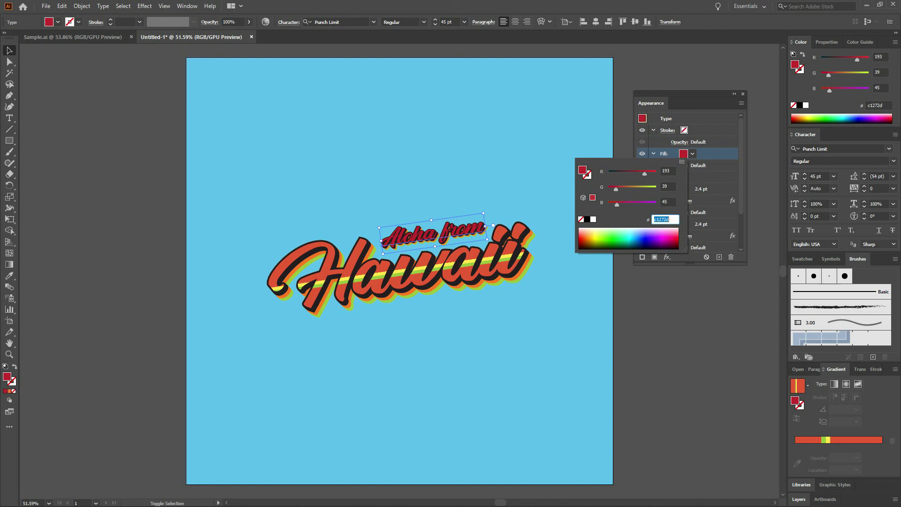
{"action": "type", "text": "e55934"}
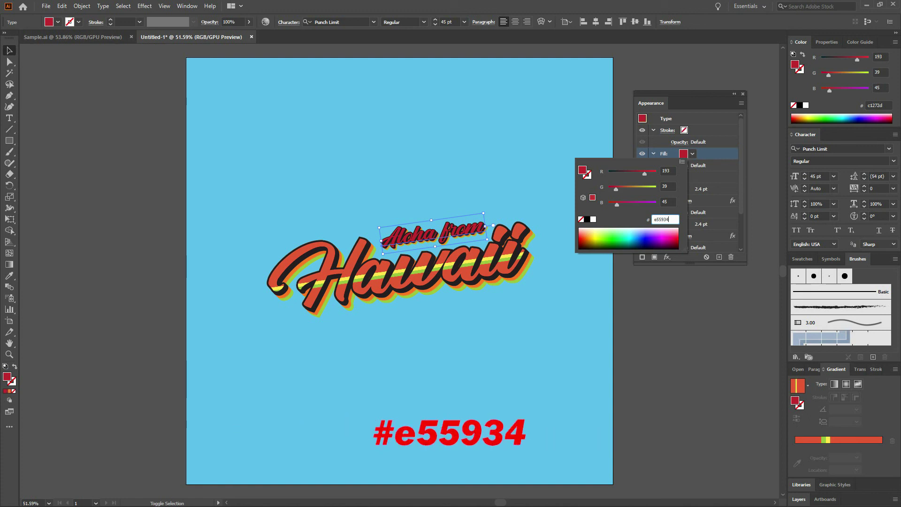
{"action": "key", "text": "Return"}
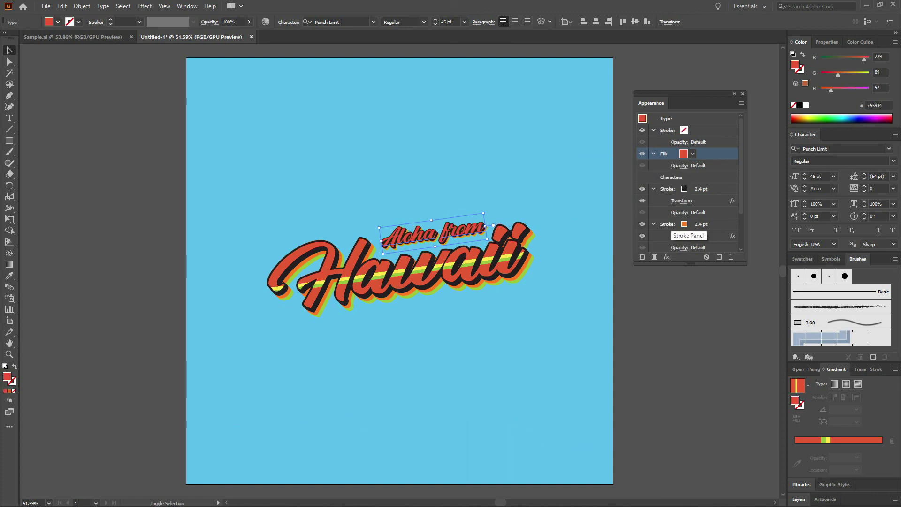
Delete the green and orange strokes from the appearance of the "Aloha from" text
{"action": "left_click_drag", "start_coordinate": [745, 177], "coordinate": [743, 224]}
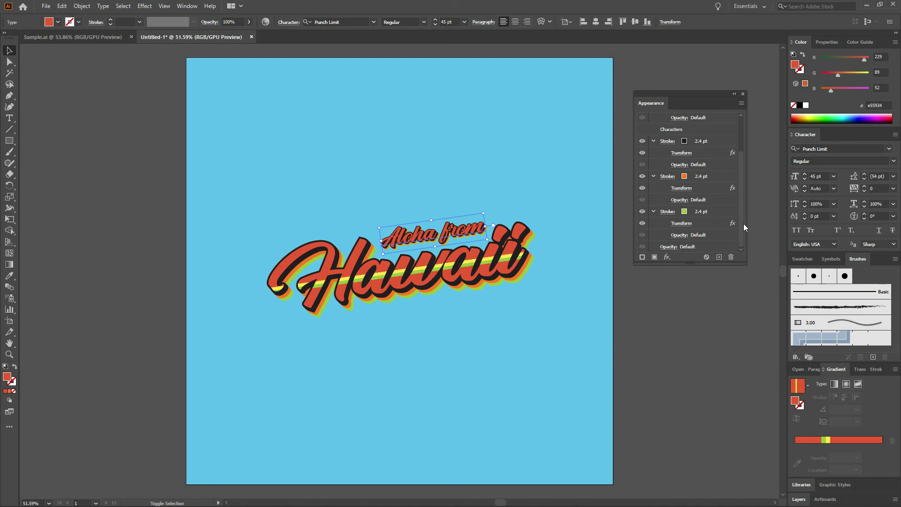
{"action": "left_click", "coordinate": [716, 211]}
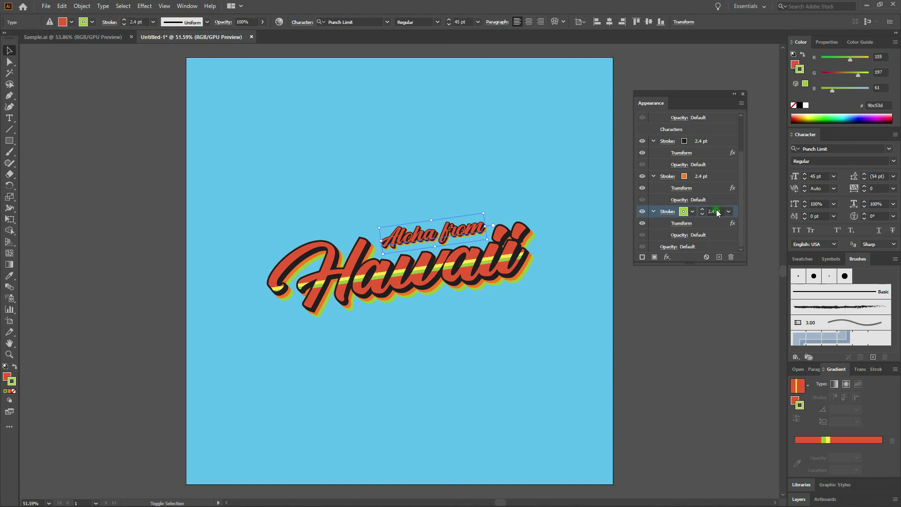
{"action": "left_click", "coordinate": [731, 257]}
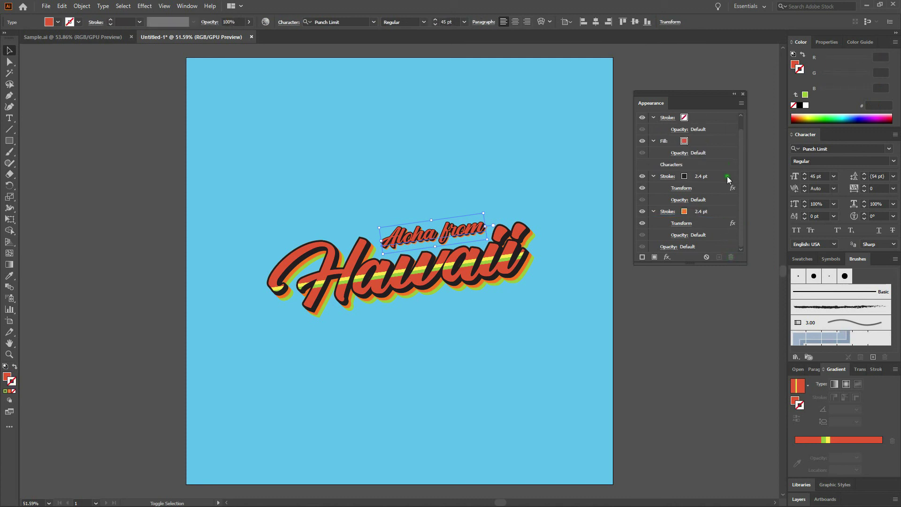
{"action": "left_click", "coordinate": [720, 210]}
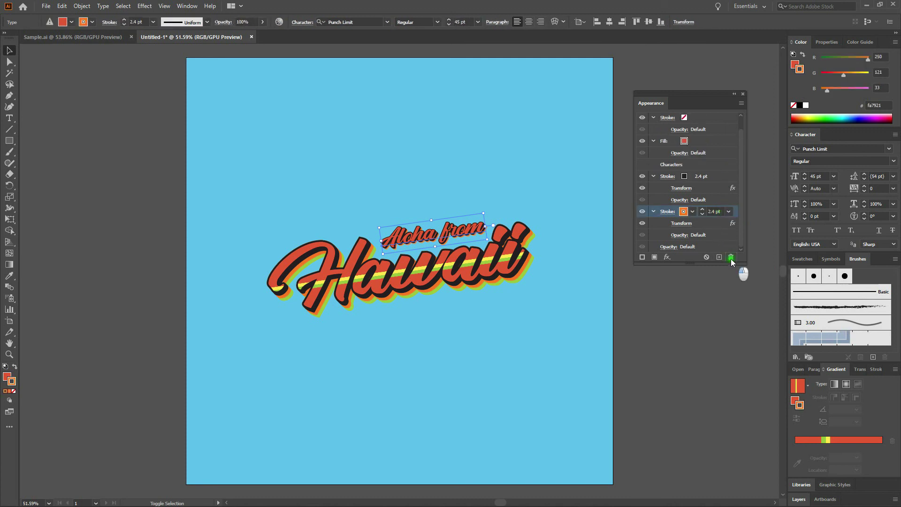
{"action": "left_click", "coordinate": [730, 257]}
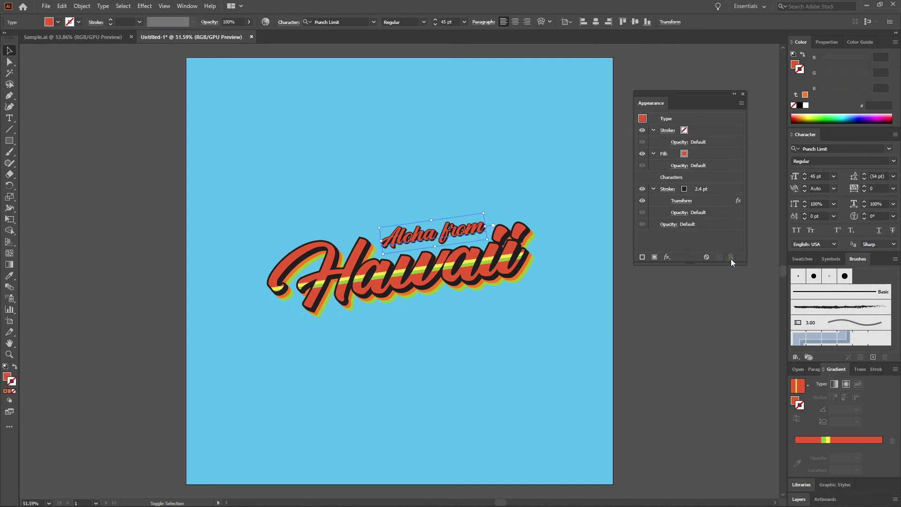
Set the weight of the black stroke on the "Aloha from" text to 4 pt
{"action": "left_click", "coordinate": [694, 188]}
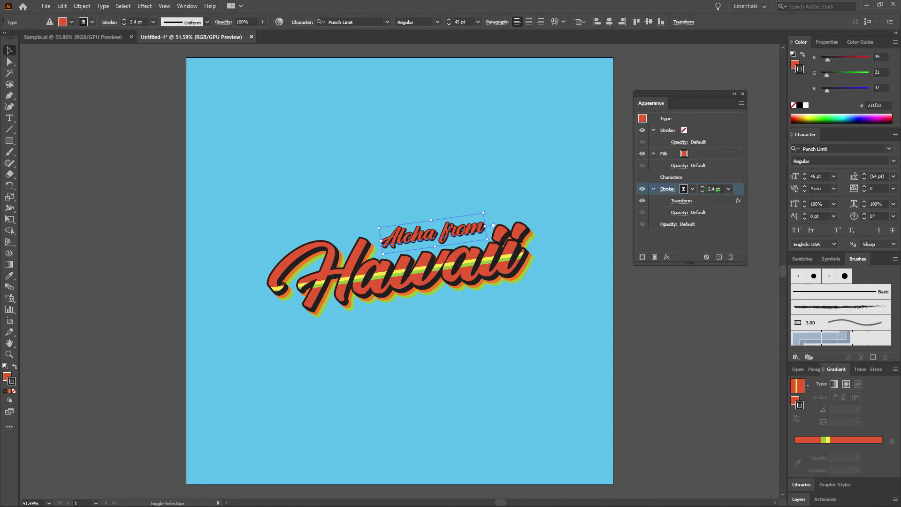
{"action": "left_click", "coordinate": [716, 188]}
{"action": "type", "text": "4"}
{"action": "key", "text": "Return"}
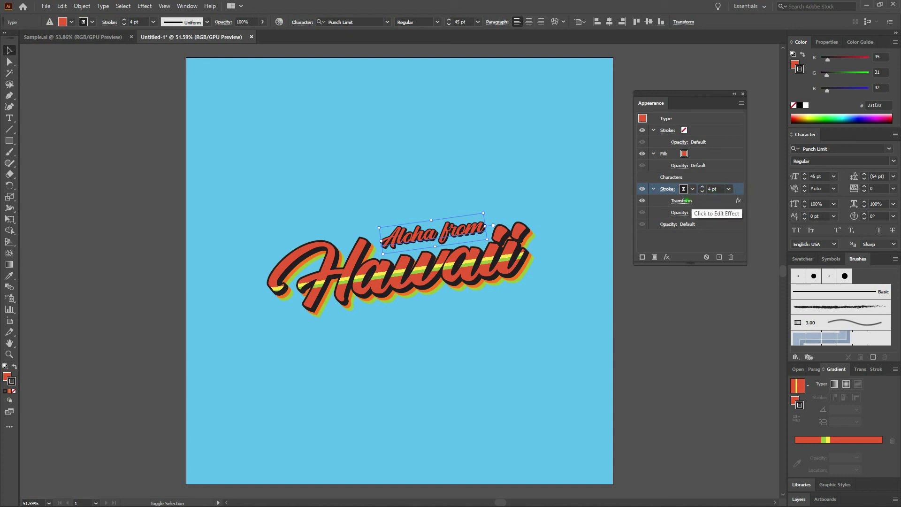
Set the copies of the Transform effect on the "Aloha from" text's black stroke to 8, and deselect the text
{"action": "left_click", "coordinate": [689, 201]}
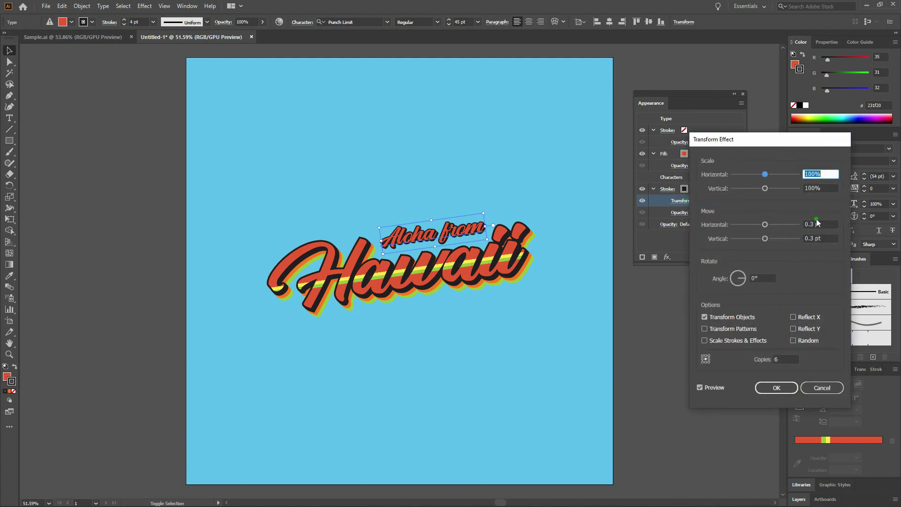
{"action": "left_click_drag", "start_coordinate": [786, 360], "coordinate": [772, 359]}
{"action": "type", "text": "8"}
{"action": "key", "text": "Return"}
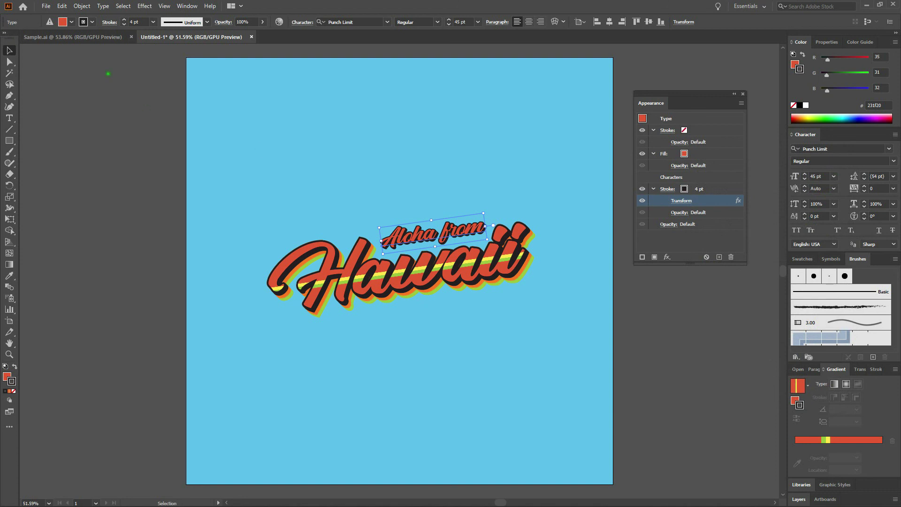
{"action": "left_click", "coordinate": [423, 160]}
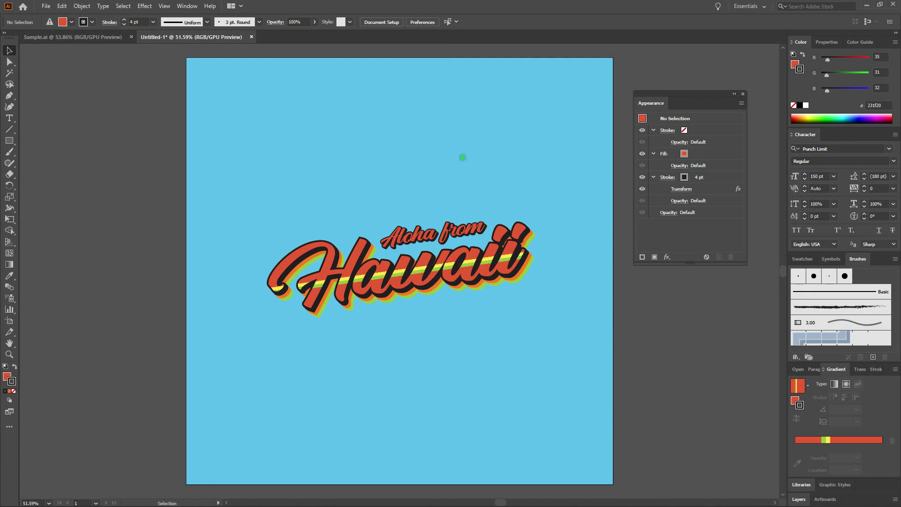
Group the "Aloha from" and "Hawaii" text objects together and deselect them
{"action": "left_click_drag", "start_coordinate": [301, 195], "coordinate": [497, 330]}
{"action": "left_click", "coordinate": [82, 6]}
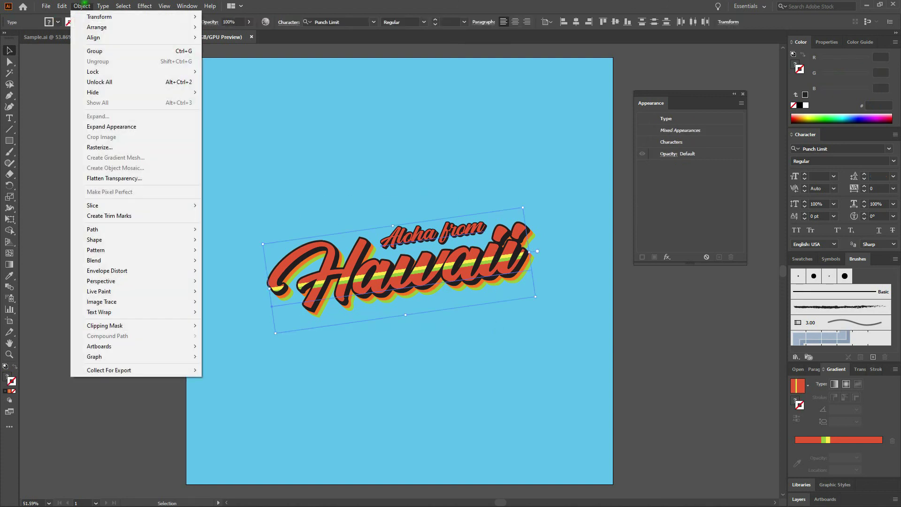
{"action": "left_click", "coordinate": [95, 52]}
{"action": "left_click", "coordinate": [345, 143]}
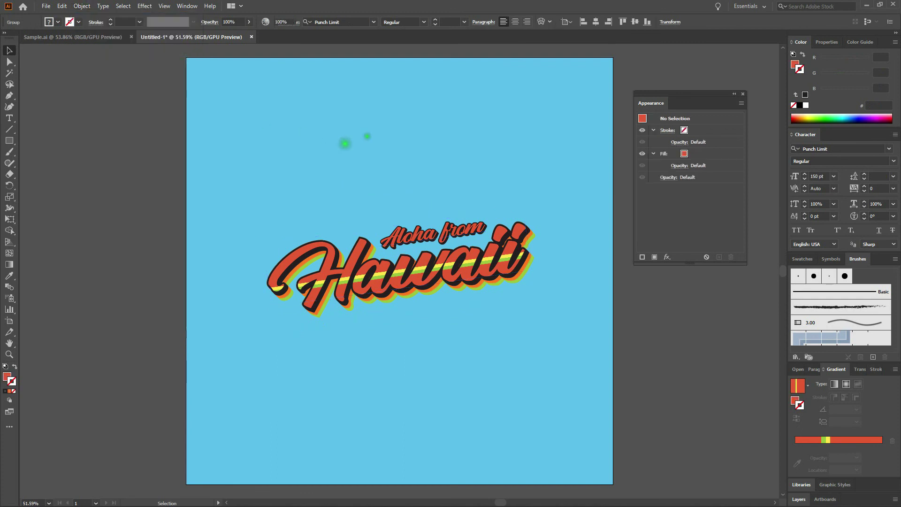
Align the grouped "Aloha from Hawaii" lettering to the centre of the artboard, and deselect it
{"action": "left_click", "coordinate": [486, 242]}
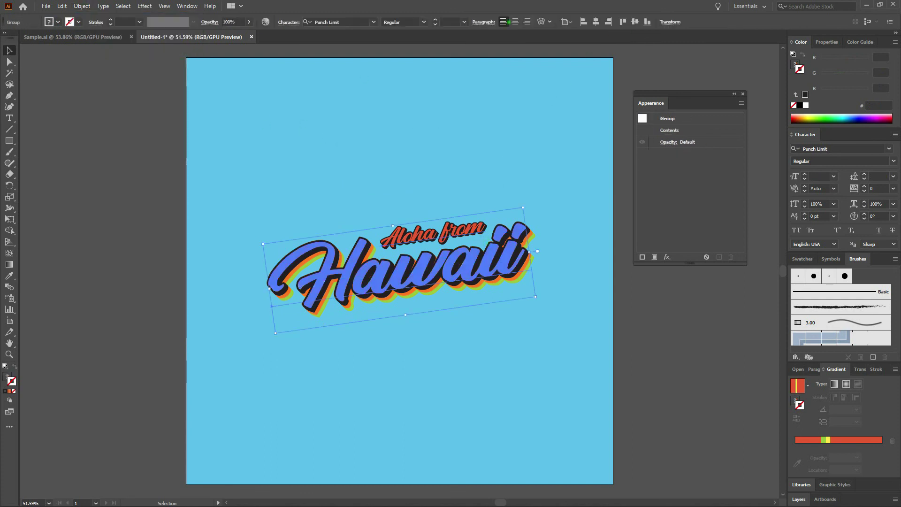
{"action": "left_click", "coordinate": [635, 21]}
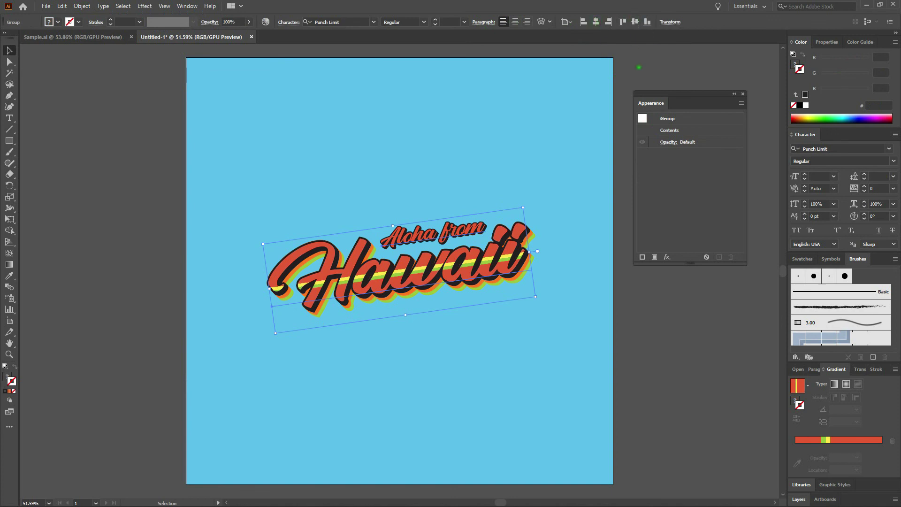
{"action": "left_click", "coordinate": [596, 93]}
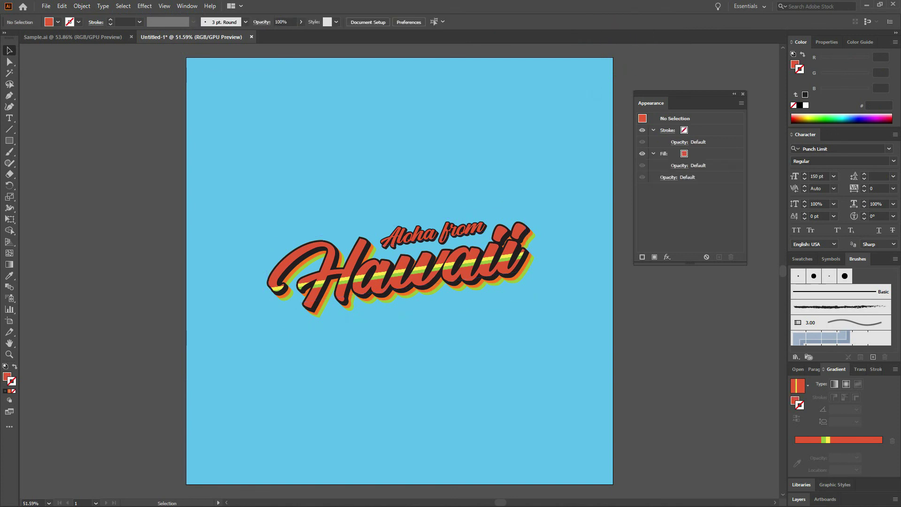